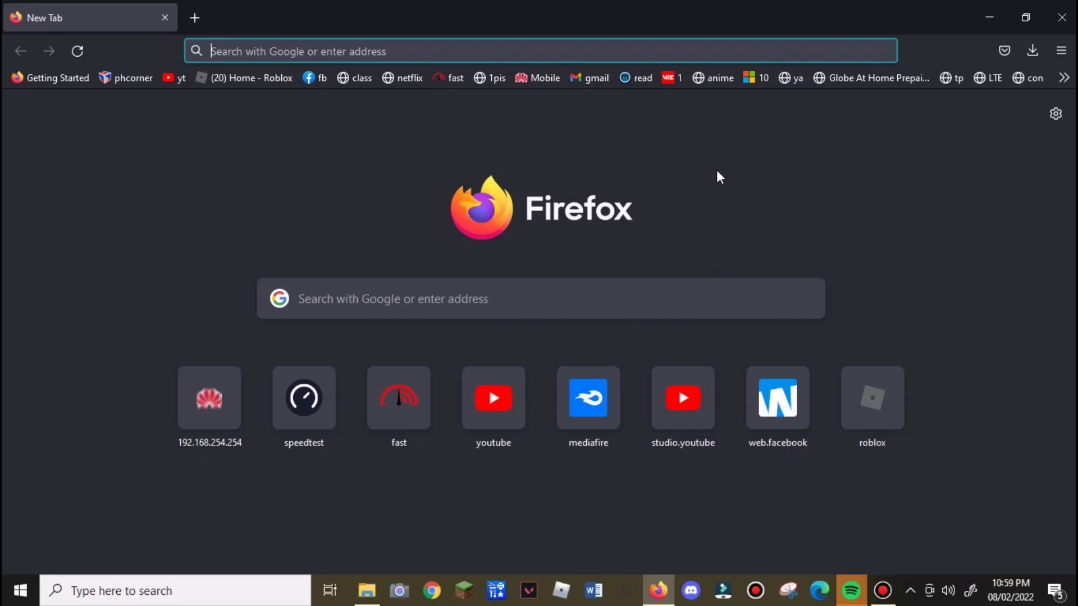
Open the router's admin page at 192.168.254.254 and look over the home overview
left_click(644, 50)
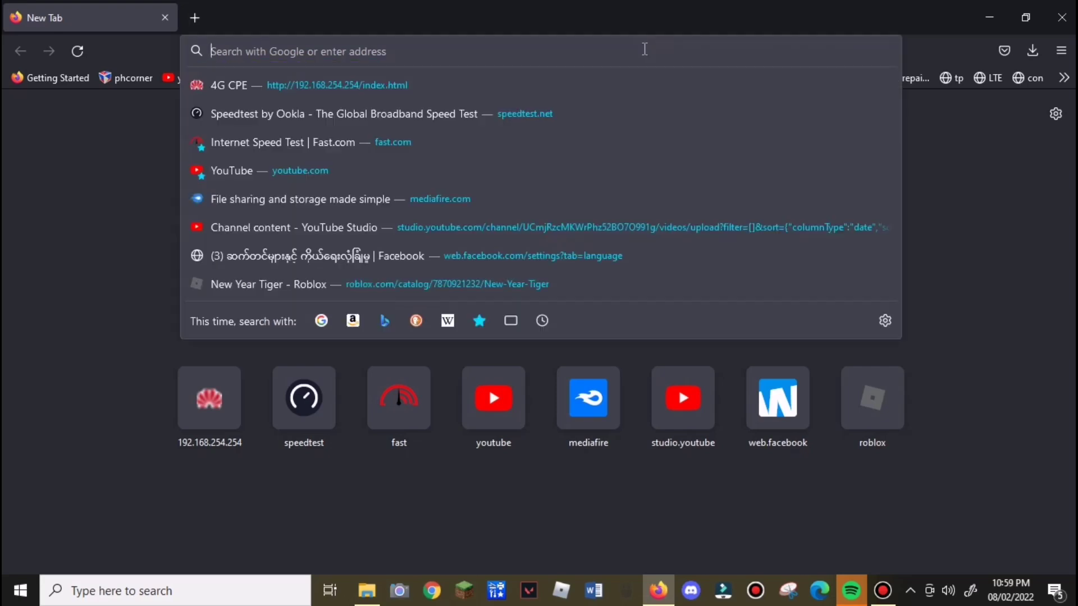
type("192.168.254.254/")
key("Return")
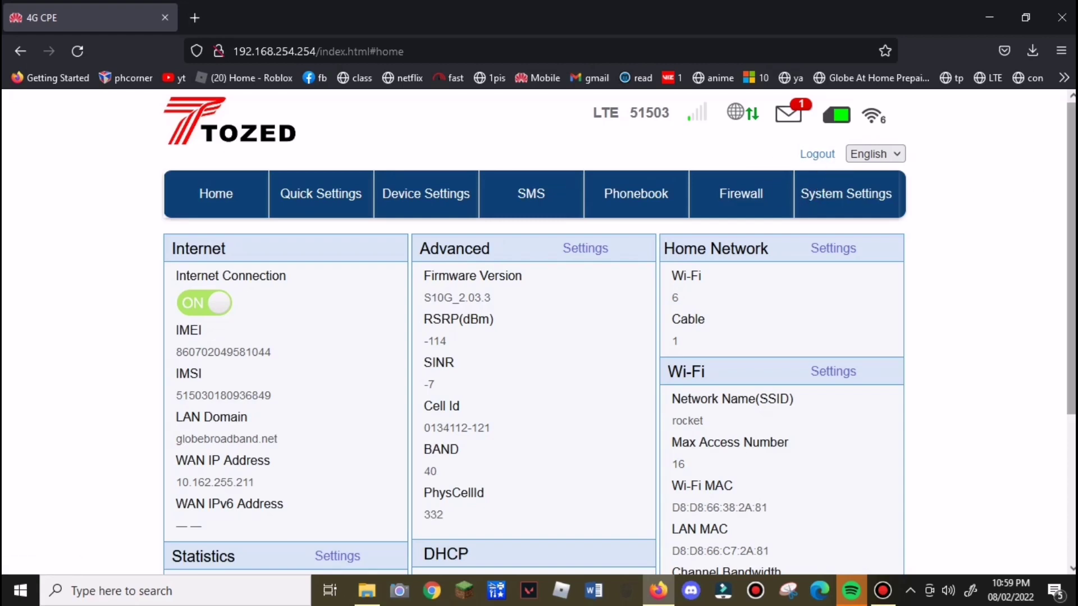
scroll(449, 179, "down", 2)
scroll(449, 178, "up", 1)
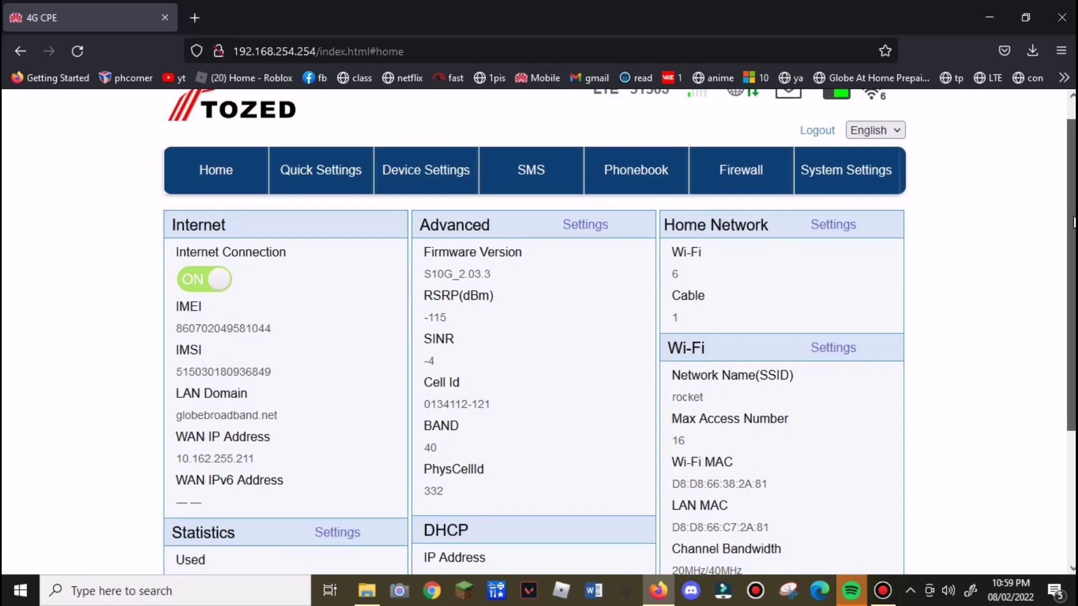
scroll(497, 190, "up", 1)
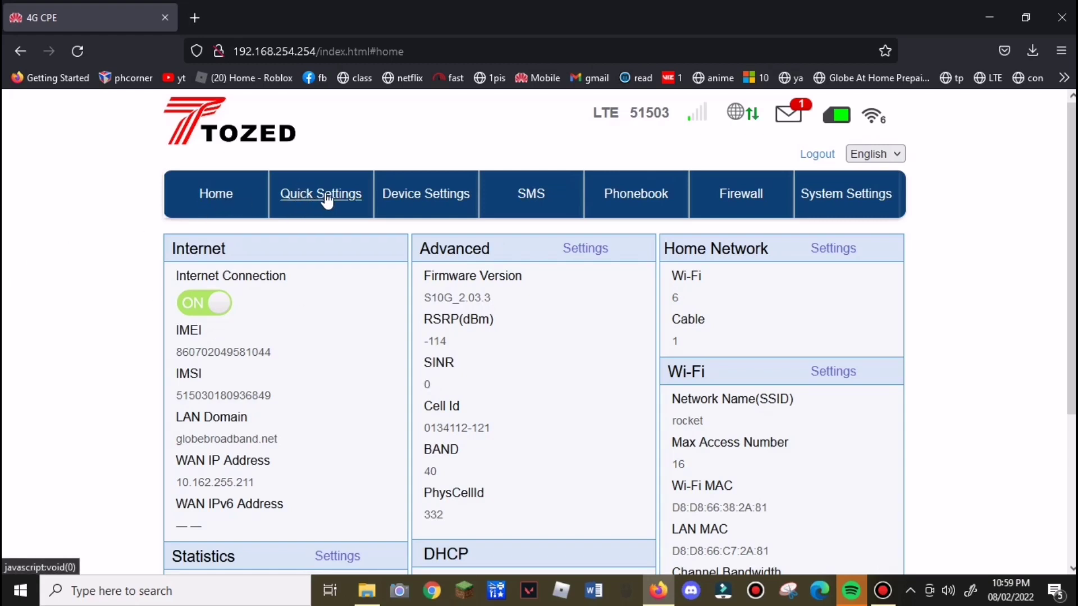
Open the TR069 configuration page within the router's advanced device settings
left_click(423, 197)
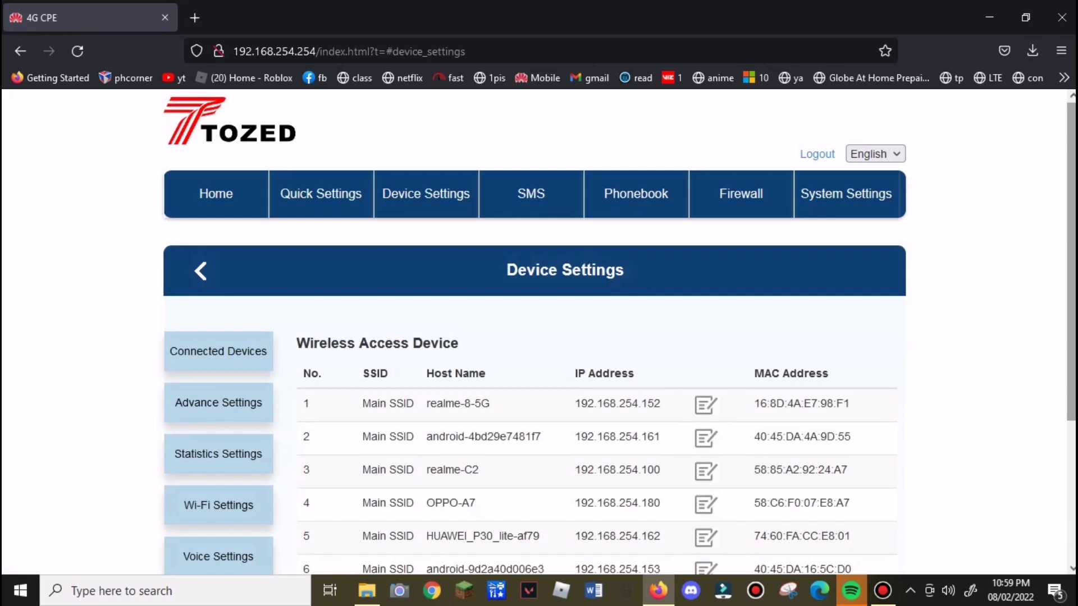
scroll(1069, 174, "down", 3)
scroll(224, 409, "up", 2)
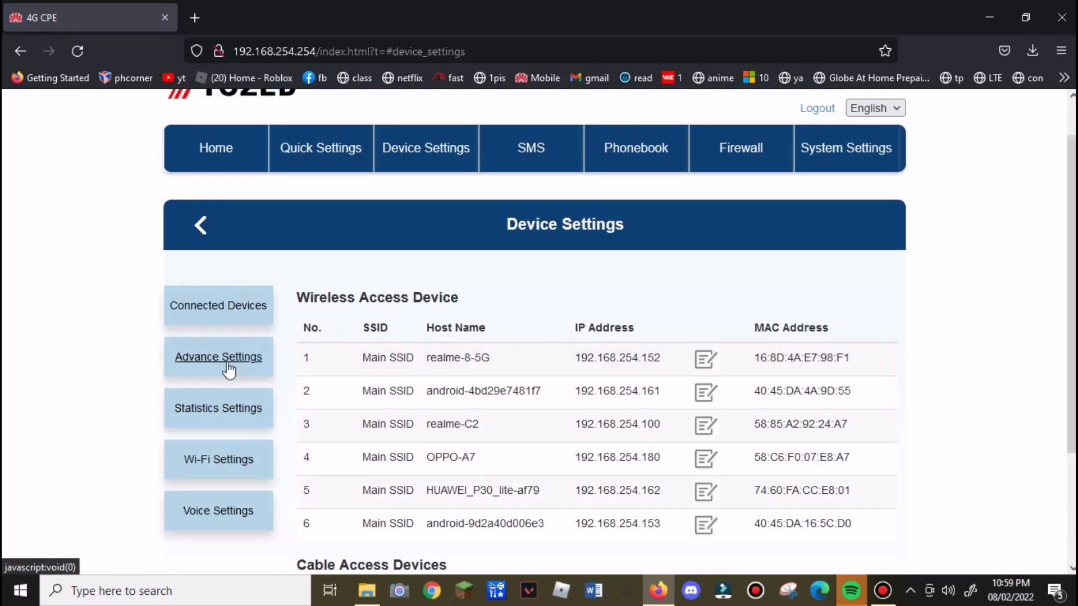
left_click(227, 368)
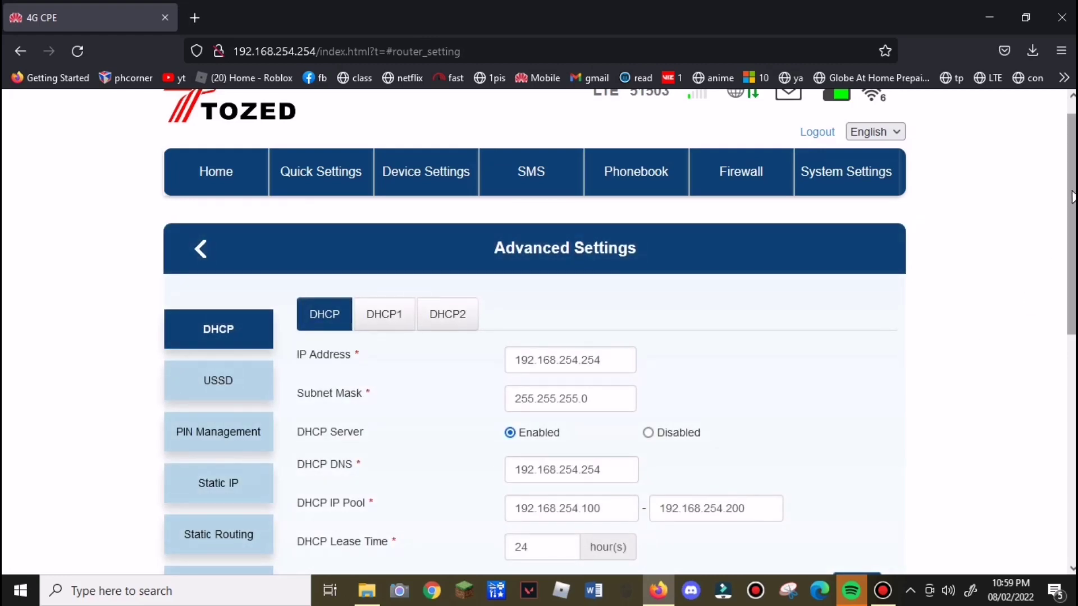
scroll(590, 459, "down", 8)
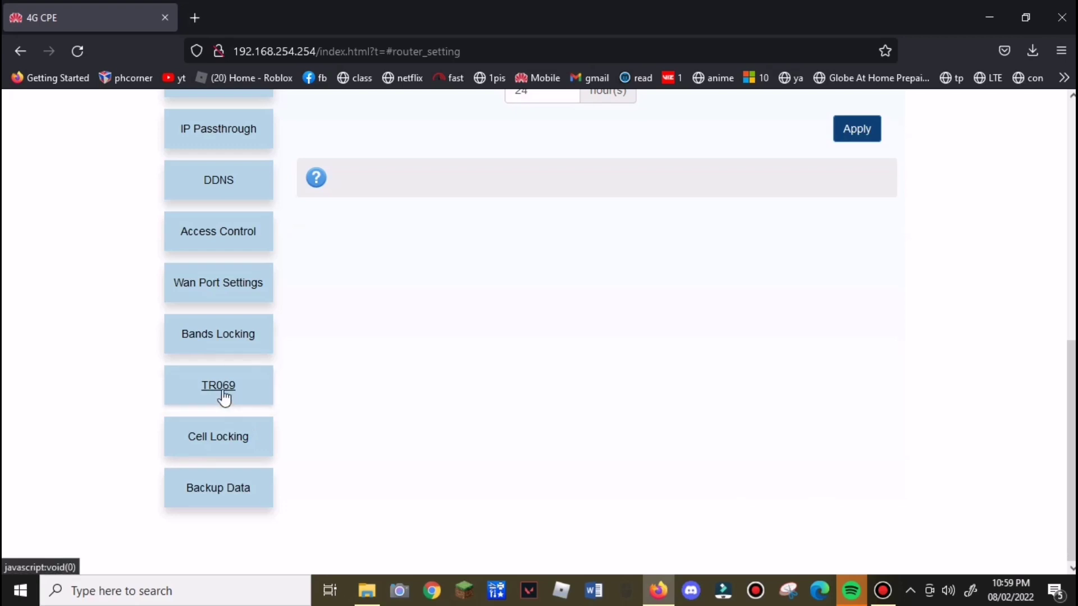
left_click(224, 397)
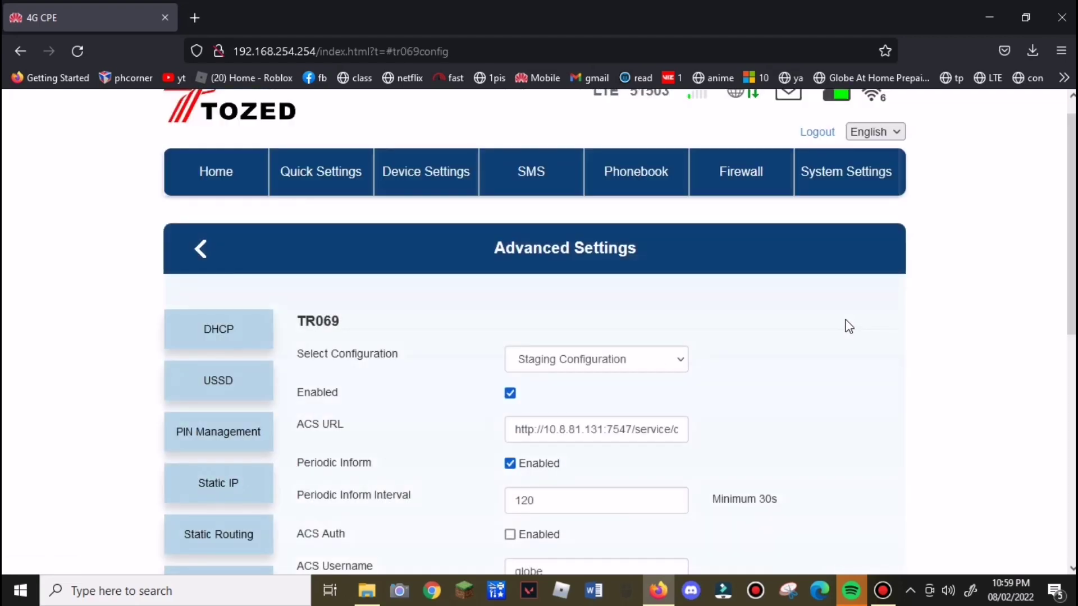
scroll(822, 231, "down", 3)
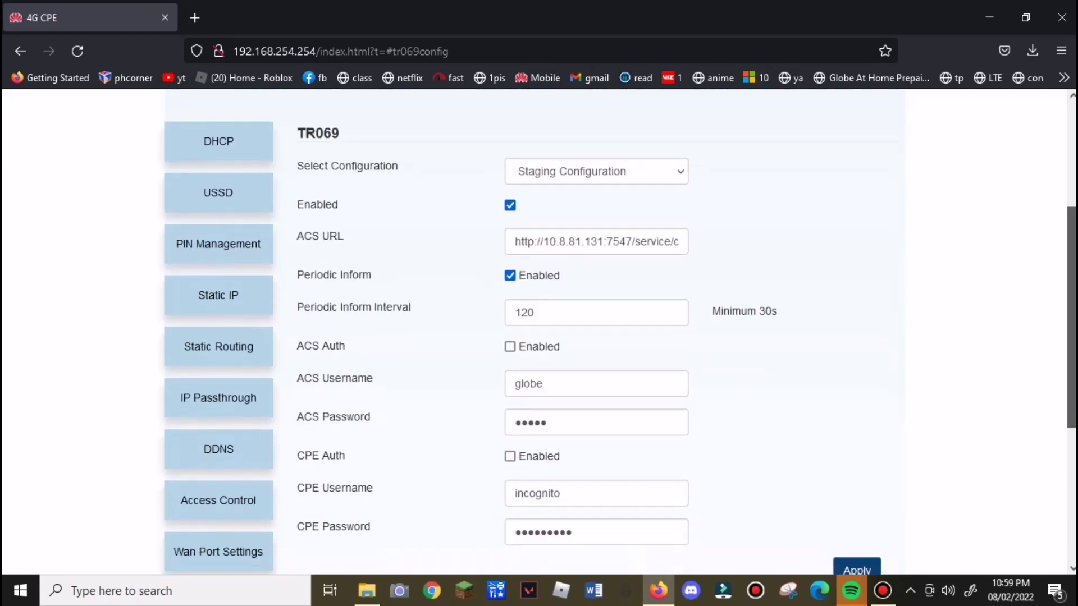
Switch the TR069 configuration to Production Configuration and review its settings
left_click(671, 172)
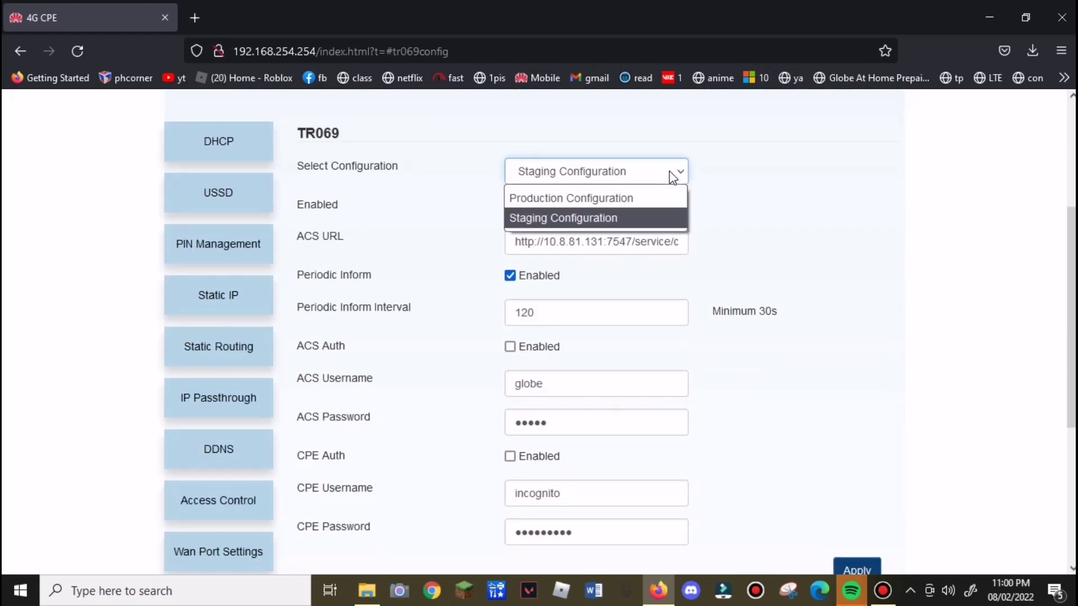
left_click(590, 197)
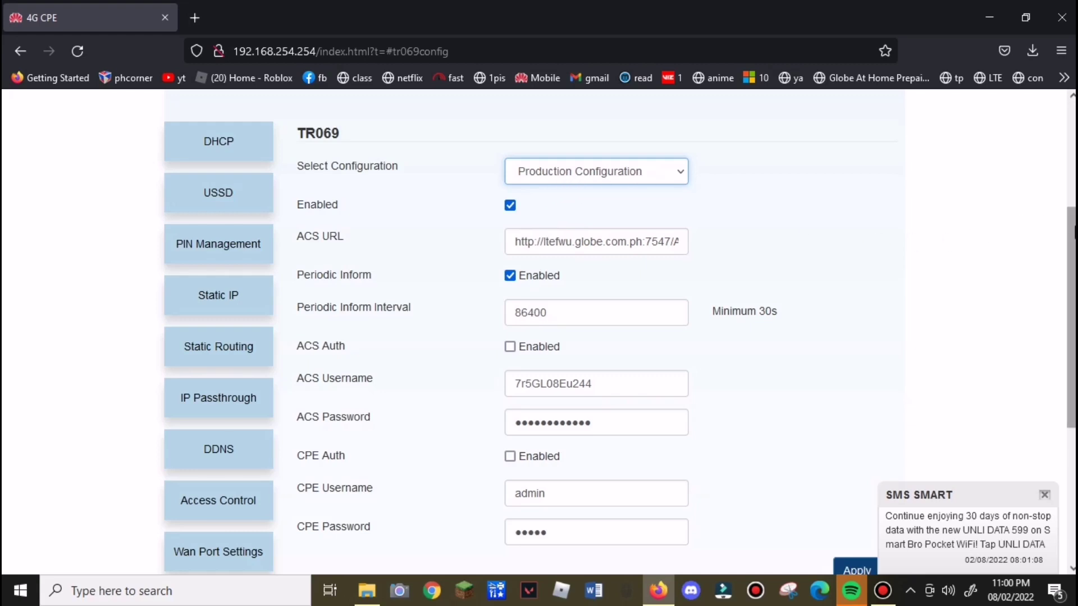
mouse_move(1071, 234)
left_mouse_down()
mouse_move(1071, 196)
mouse_move(1071, 278)
mouse_move(1071, 244)
left_mouse_up()
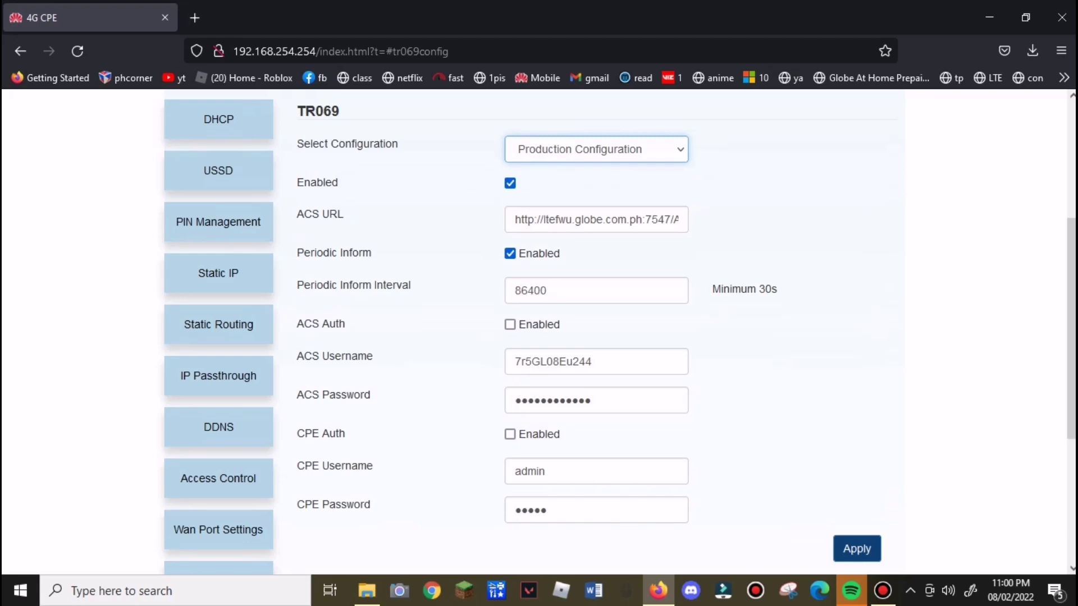
Set the TR069 configuration to Staging Configuration, apply it, and dismiss the browser's offer to save the login
left_click(679, 155)
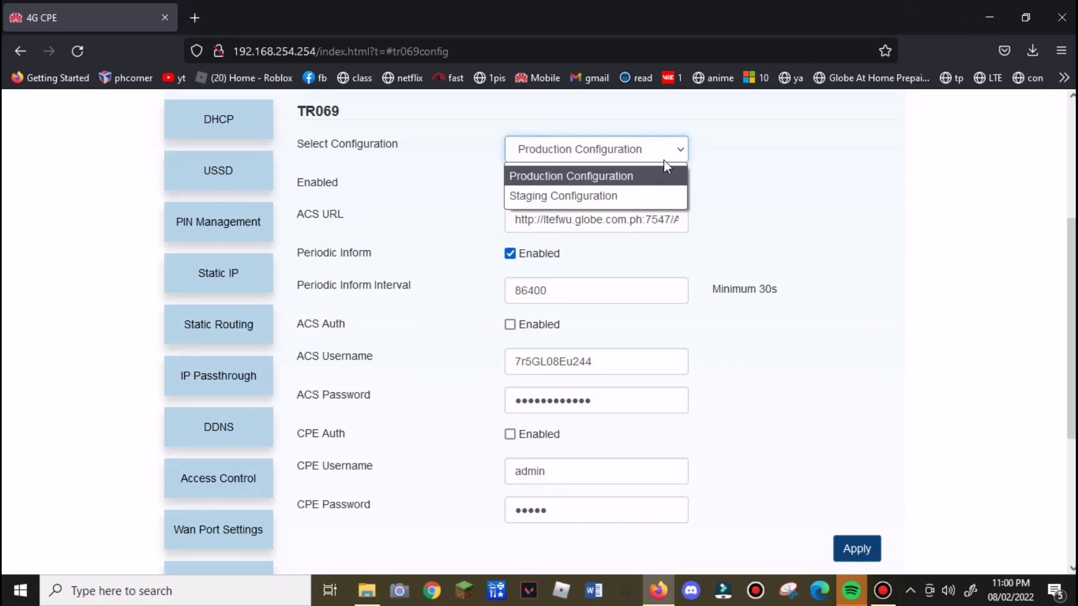
left_click(611, 194)
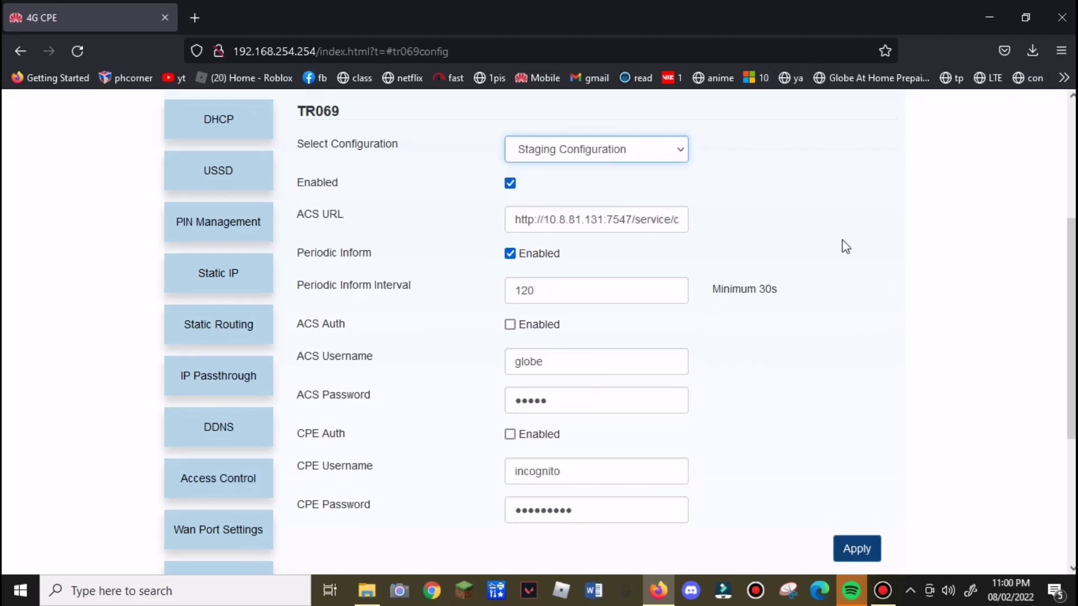
scroll(1061, 269, "down", 3)
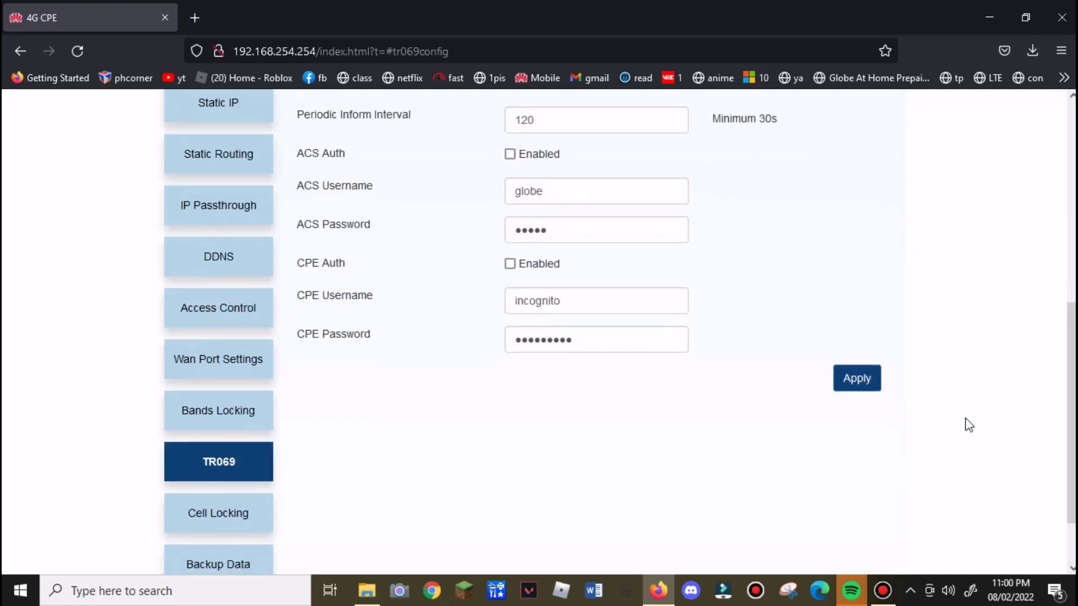
scroll(1070, 385, "up", 5)
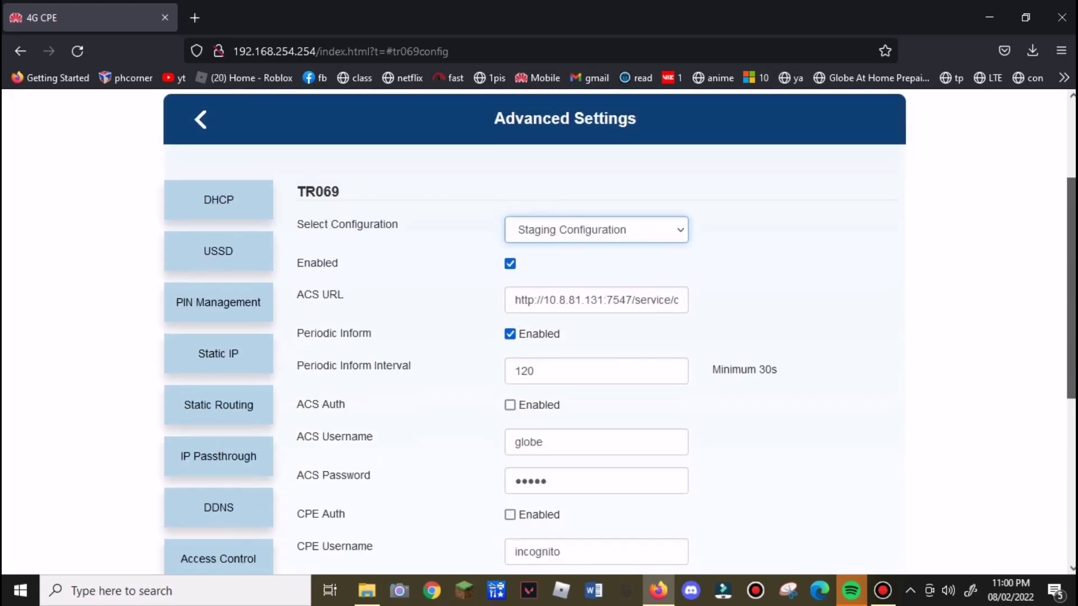
scroll(934, 400, "down", 5)
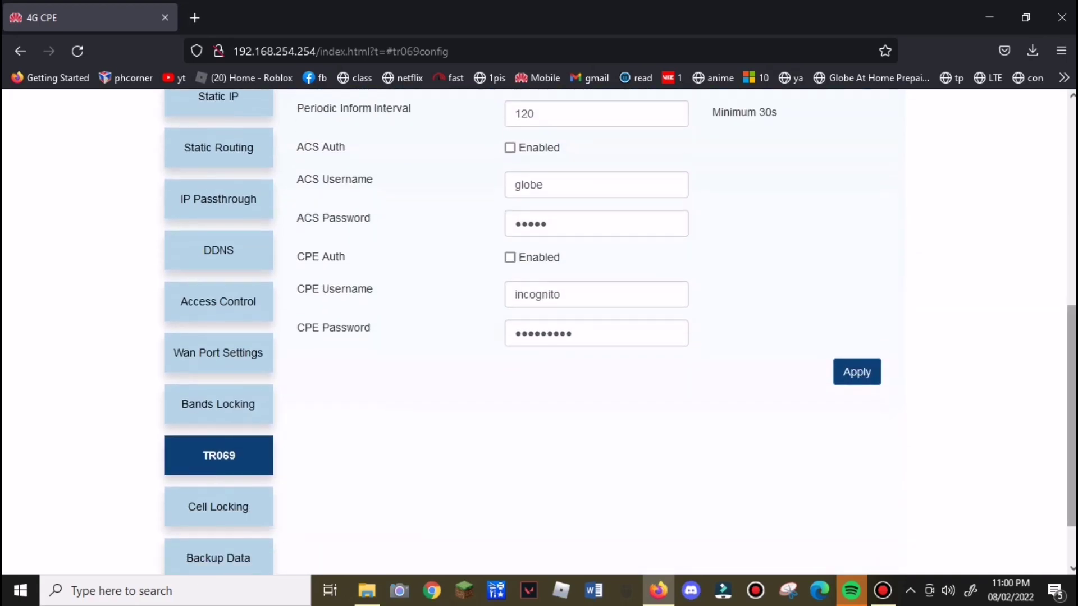
left_click(872, 383)
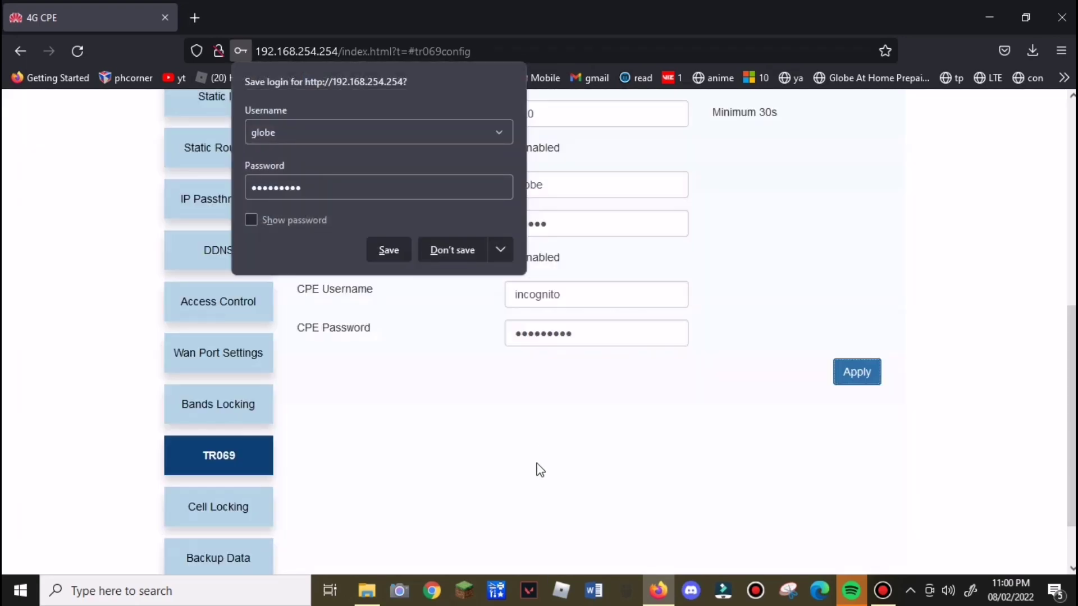
left_click(540, 470)
Return to the router's home page and acknowledge the logged-out alert
scroll(603, 370, "up", 8)
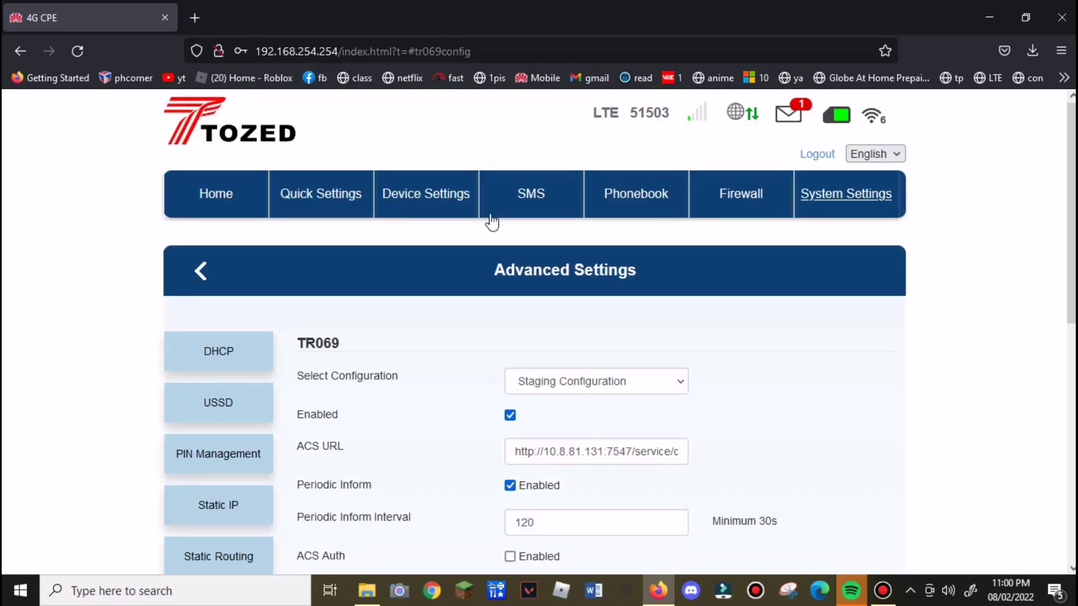
left_click(225, 200)
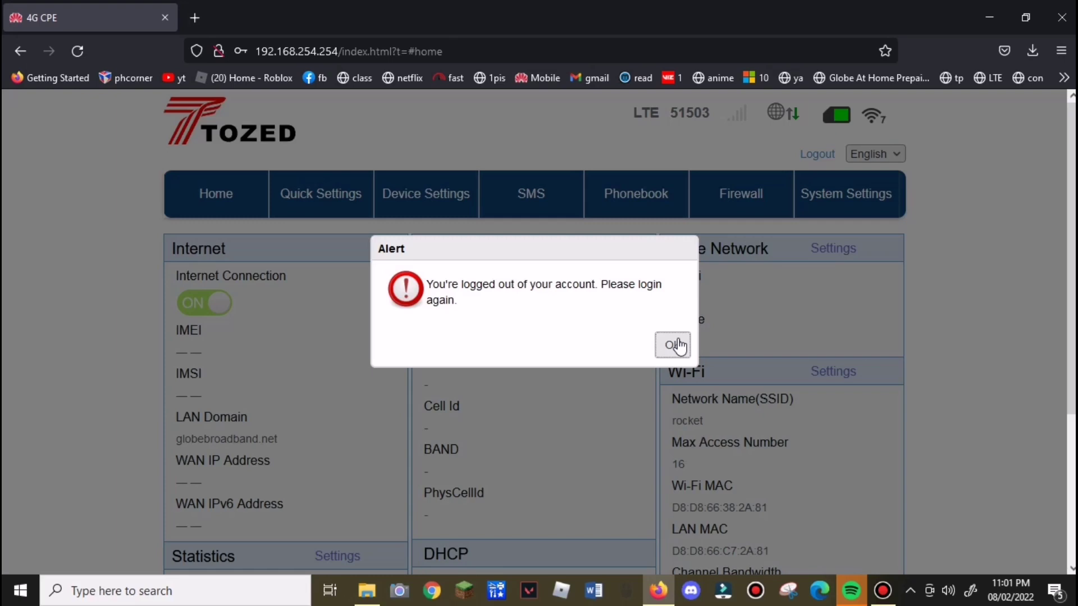
left_click(678, 345)
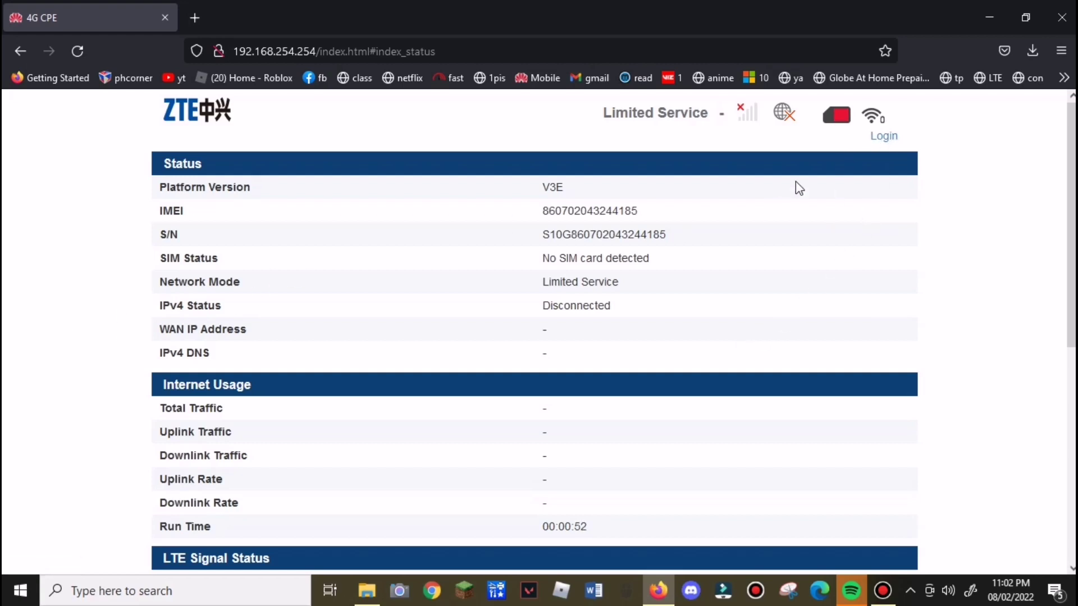
Log in to the ZTE router page using the saved "user" login to fill in the username and password
left_click(884, 137)
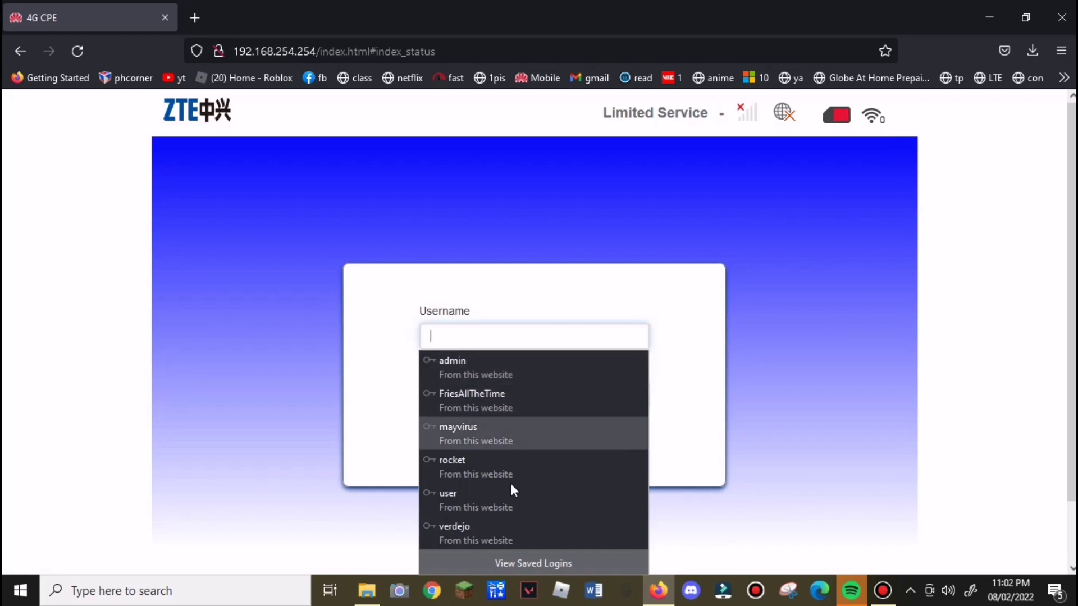
left_click(496, 503)
left_click(549, 437)
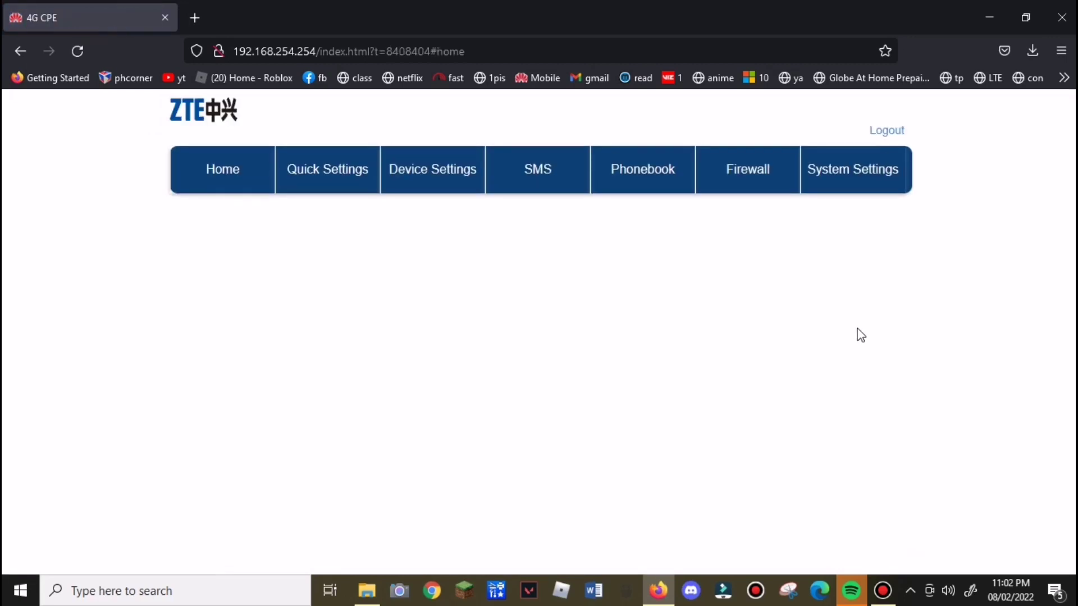
scroll(995, 250, "down", 2)
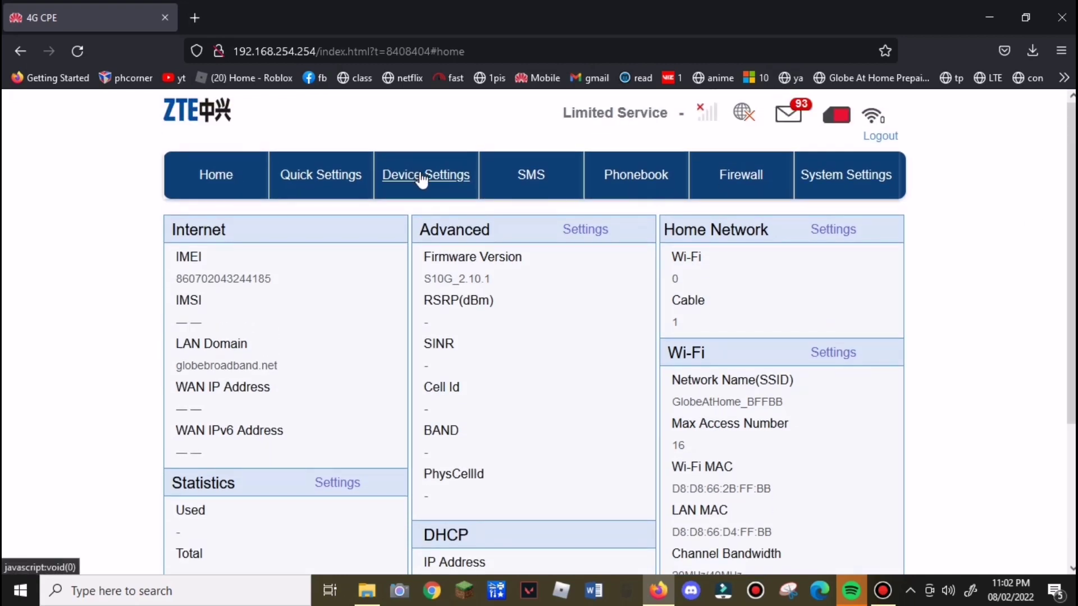
Open the TR069 page in the ZTE router's advanced device settings
left_click(422, 178)
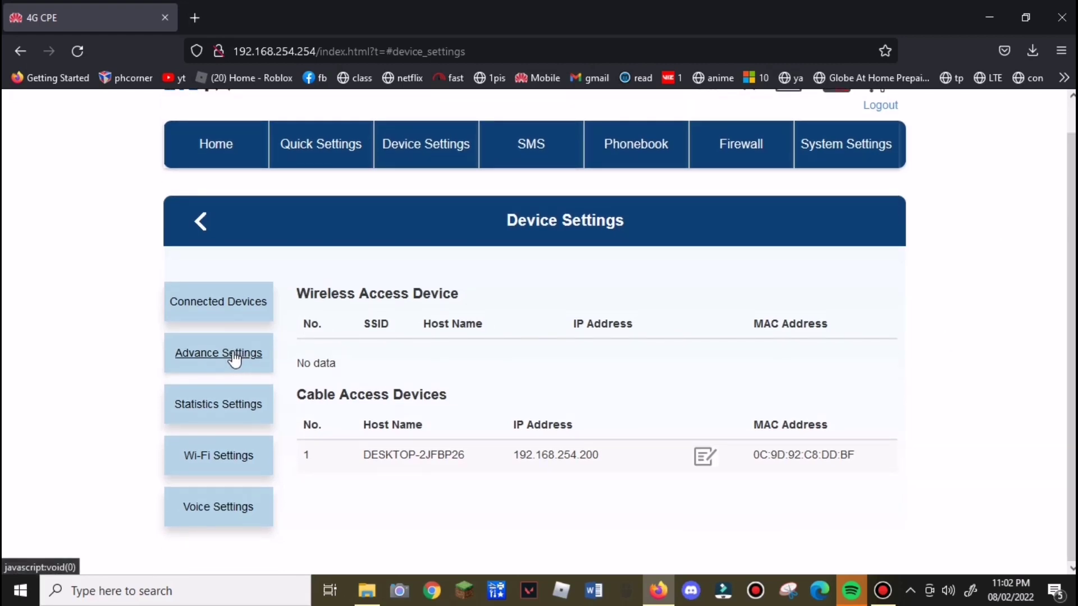
left_click(235, 353)
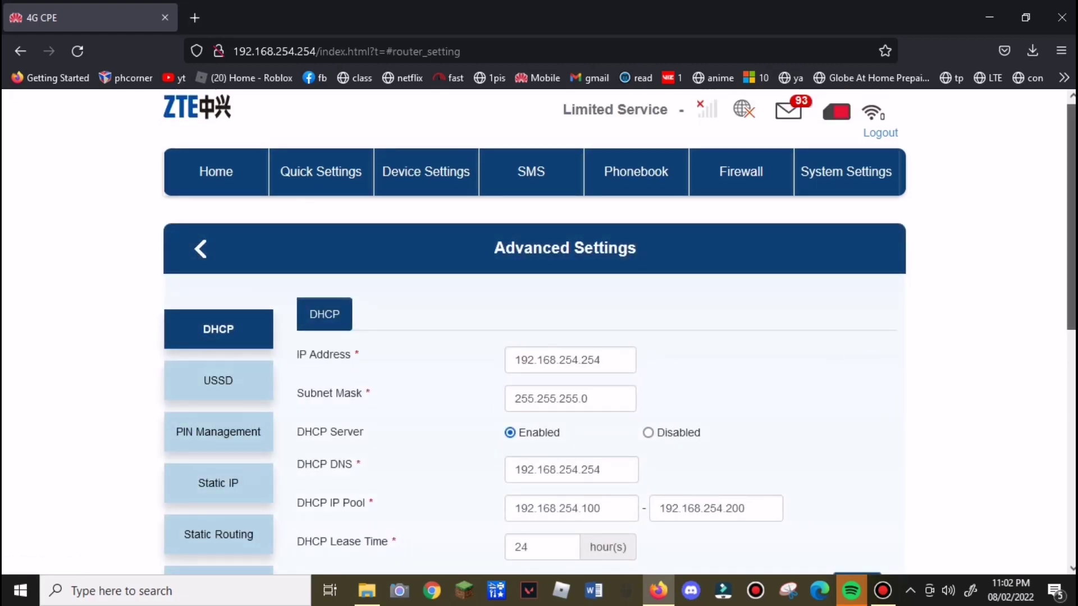
scroll(1073, 344, "down", 3)
scroll(1073, 343, "up", 2)
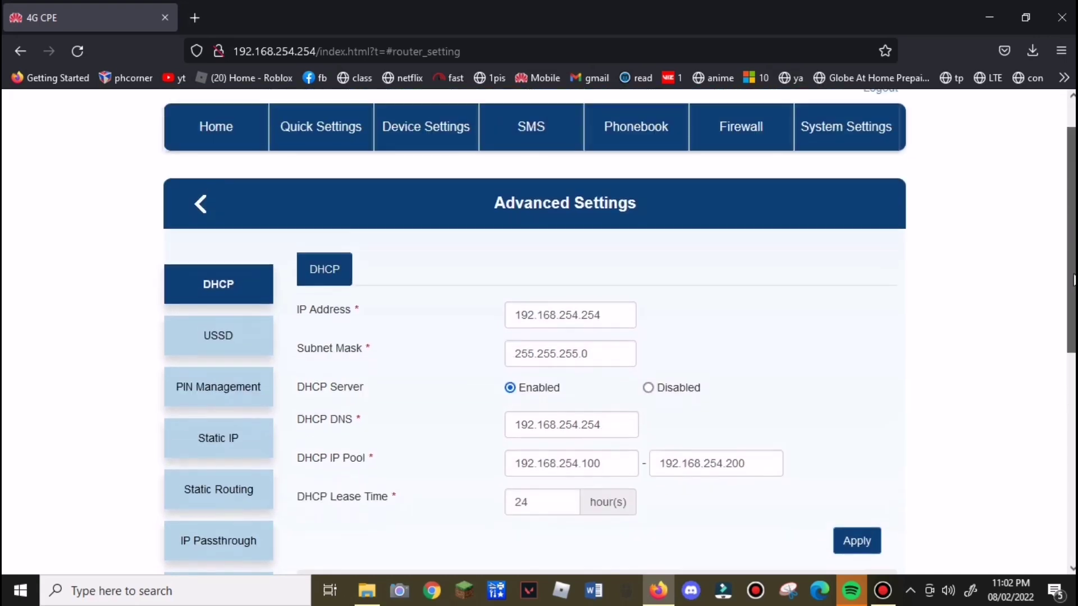
scroll(1073, 344, "down", 3)
left_click_drag(1068, 358, 1007, 501)
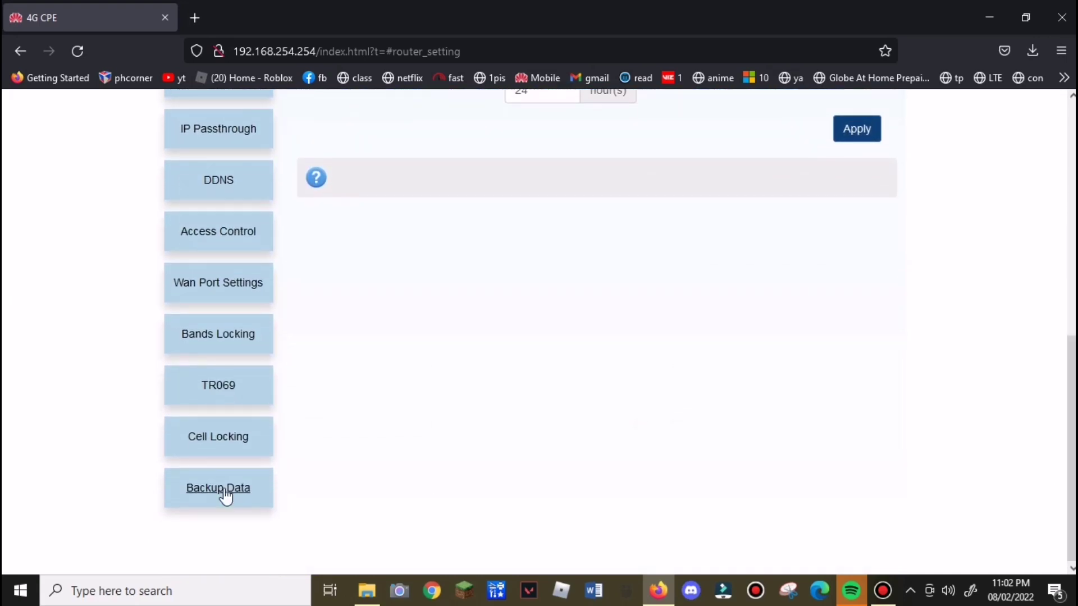
left_click(222, 396)
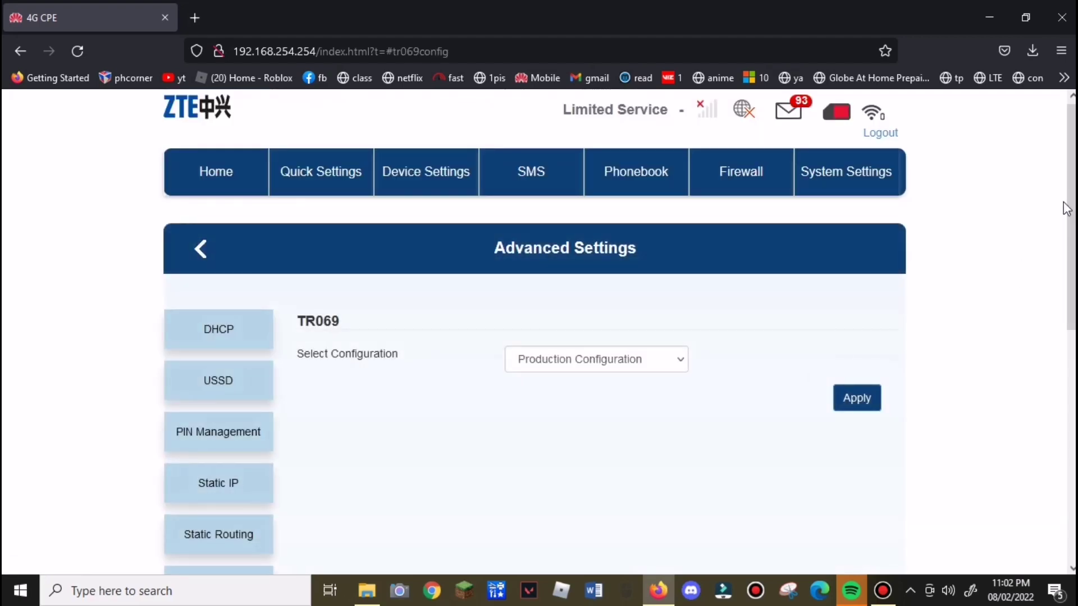
Select Staging Configuration as the ZTE router's TR069 configuration
left_click_drag(1066, 207, 1066, 244)
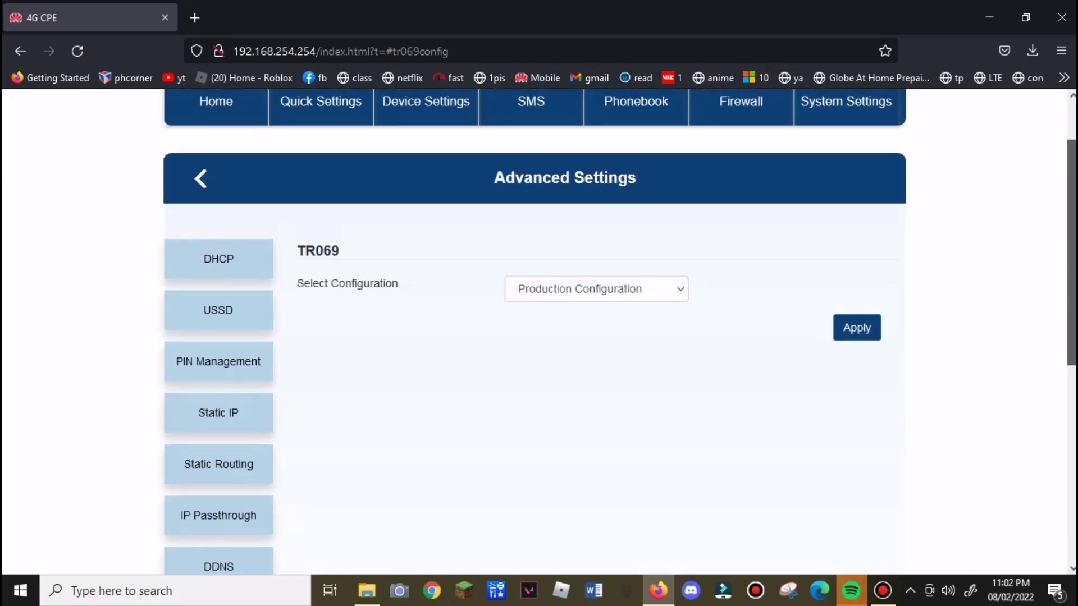
scroll(1058, 539, "down", 7)
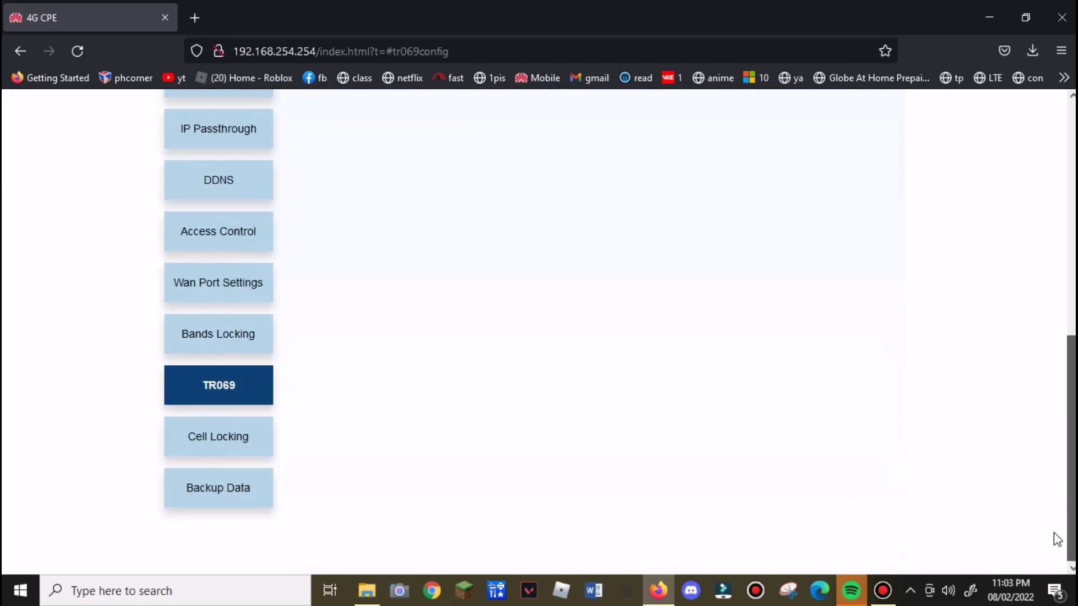
scroll(504, 393, "up", 6)
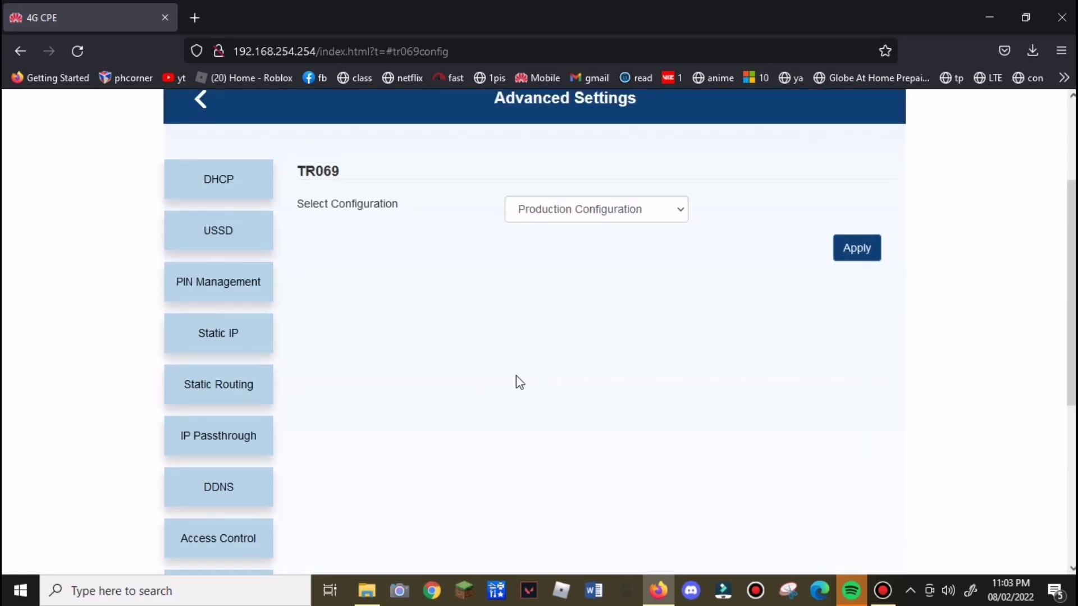
left_click(660, 216)
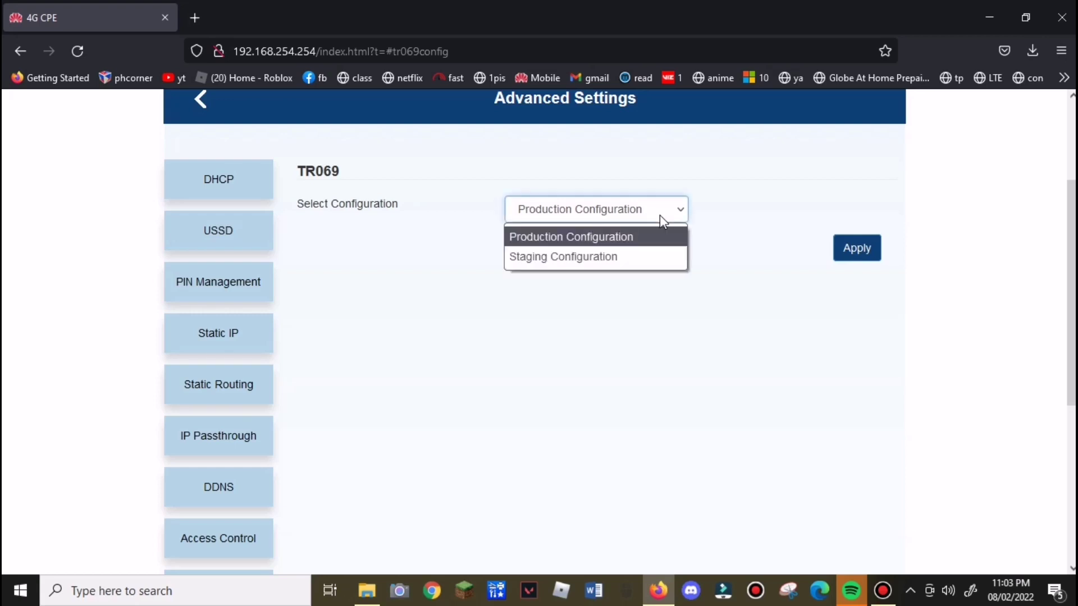
left_click(594, 257)
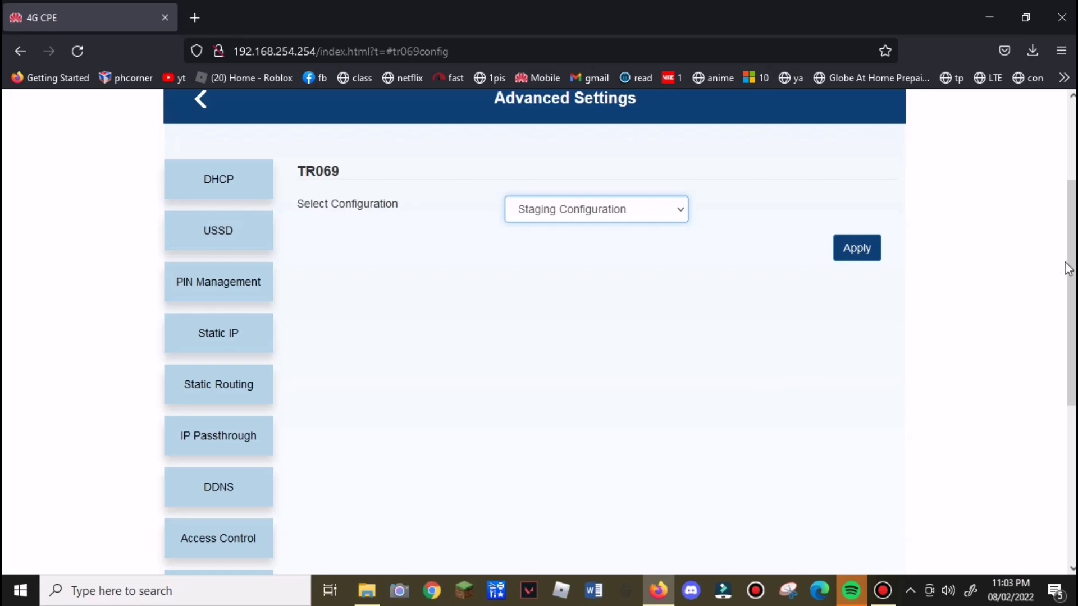
Try to apply the Staging Configuration to the ZTE router's TR069 settings and acknowledge the alert
left_click_drag(1068, 269, 1068, 296)
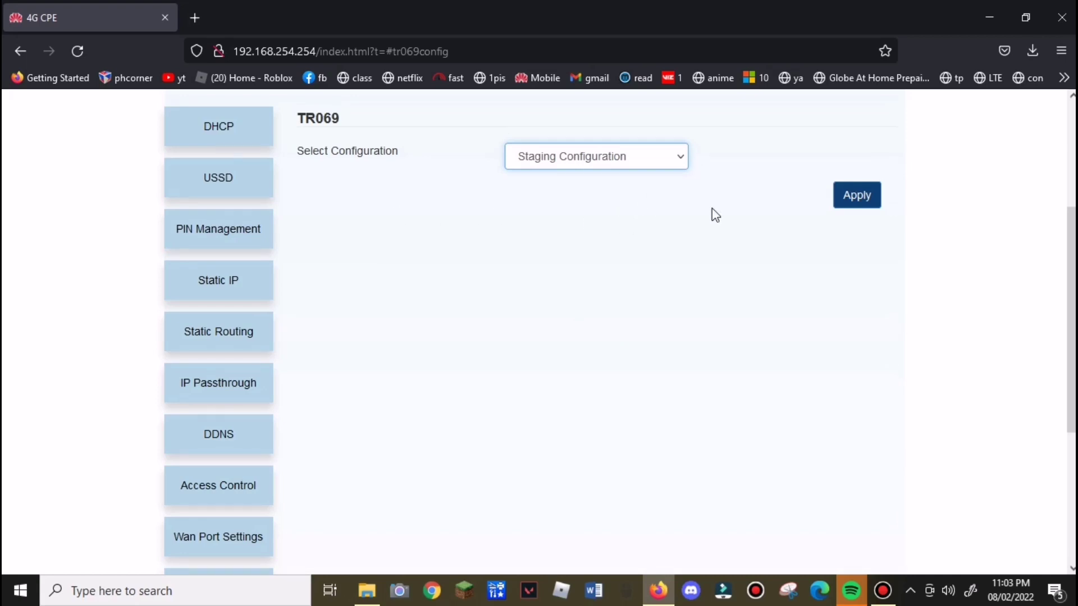
left_click(859, 202)
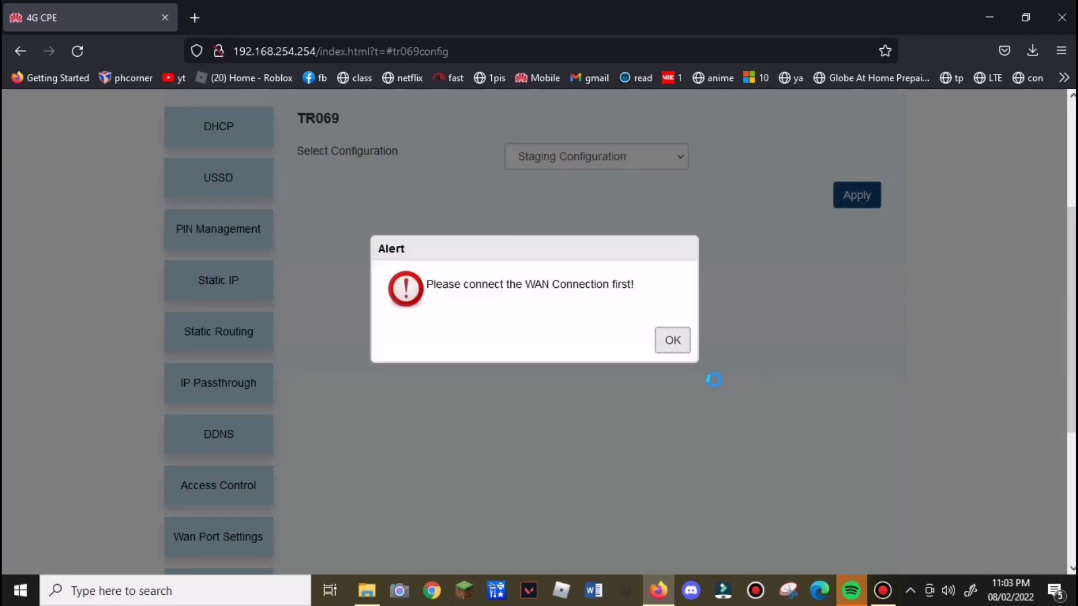
left_click(672, 341)
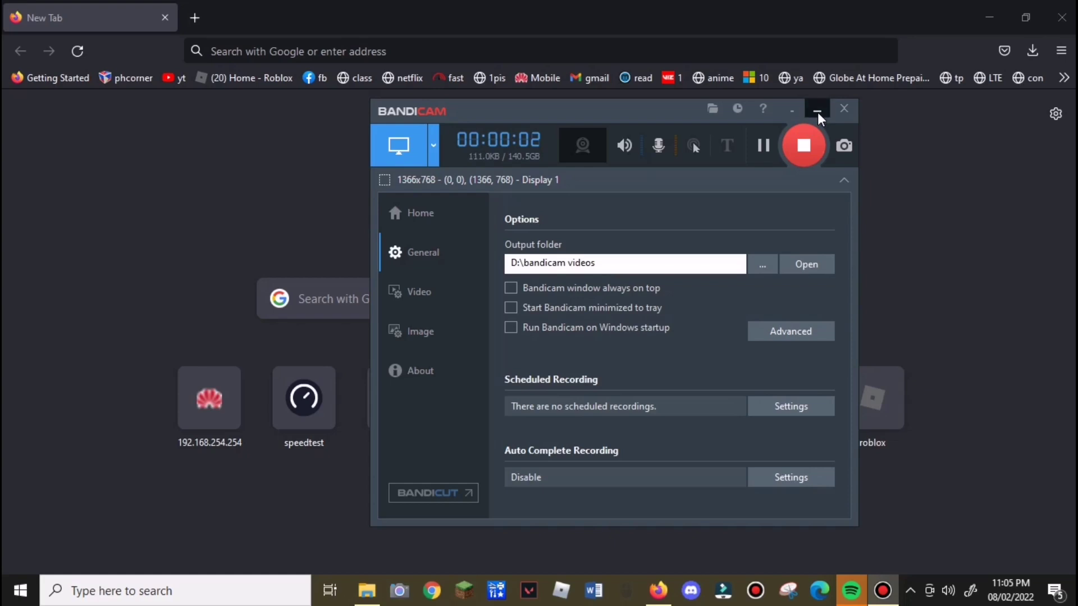
Open the router's admin page at 192.168.254.254 in the browser
left_click(818, 112)
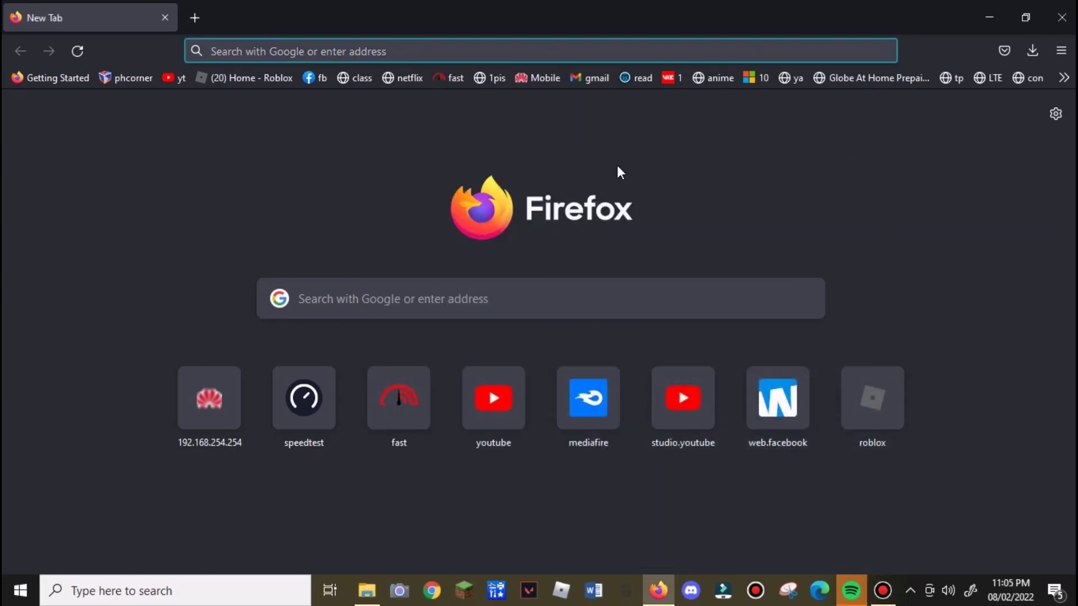
type("1")
key("Return")
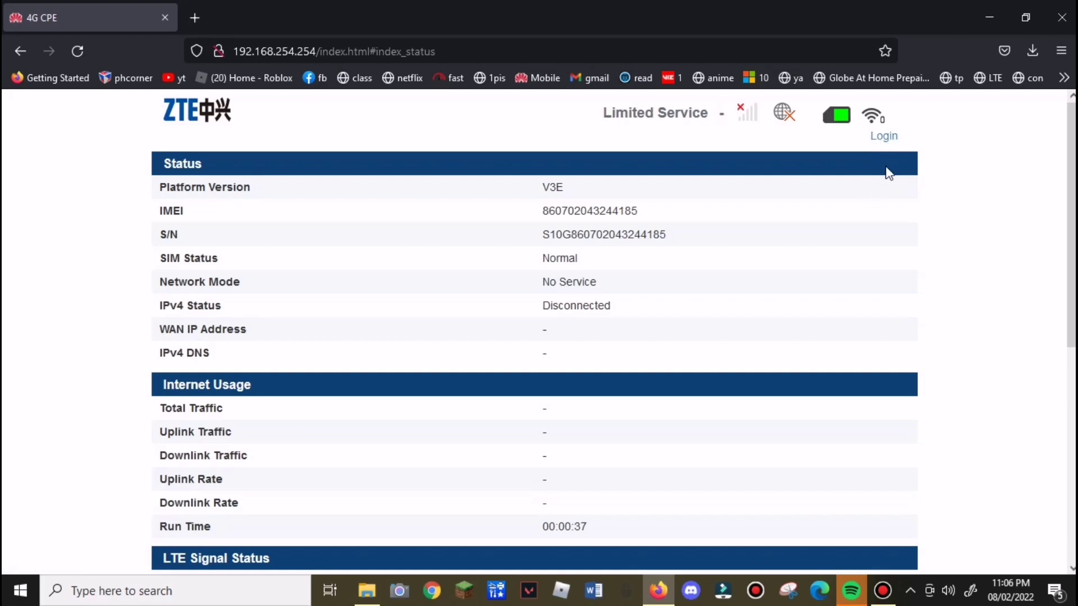
Log in to the ZTE router page using the saved "user" login to fill in the username and password
left_click(885, 137)
left_click(498, 332)
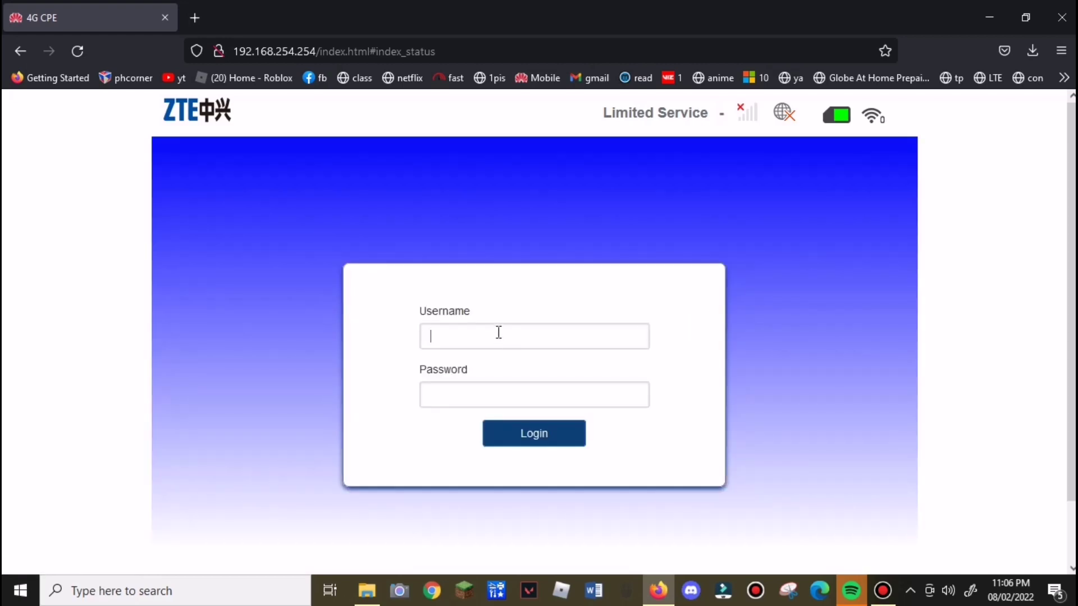
left_click(476, 496)
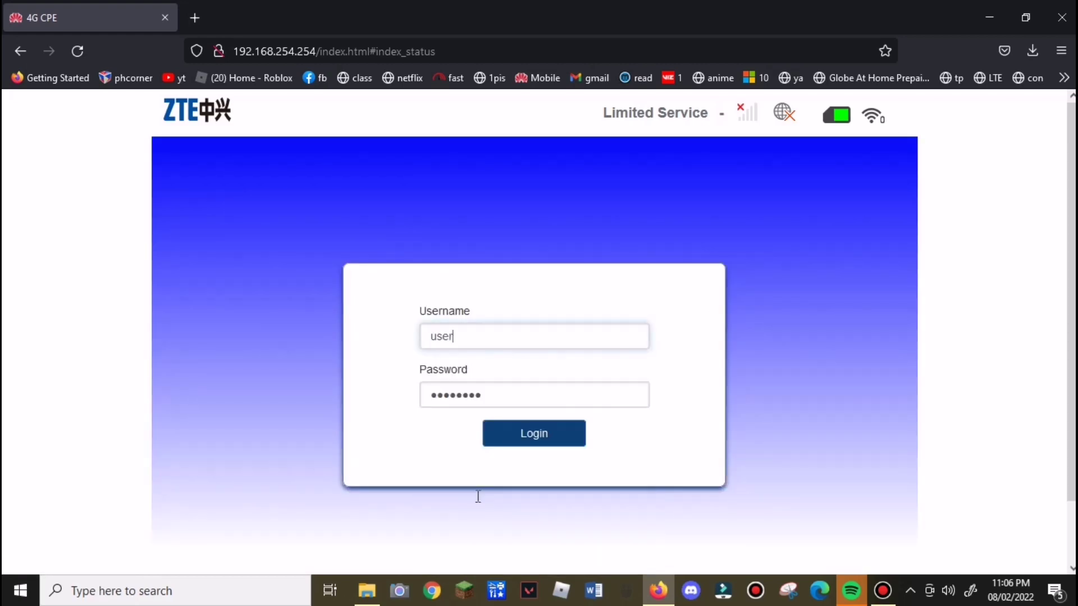
left_click(561, 440)
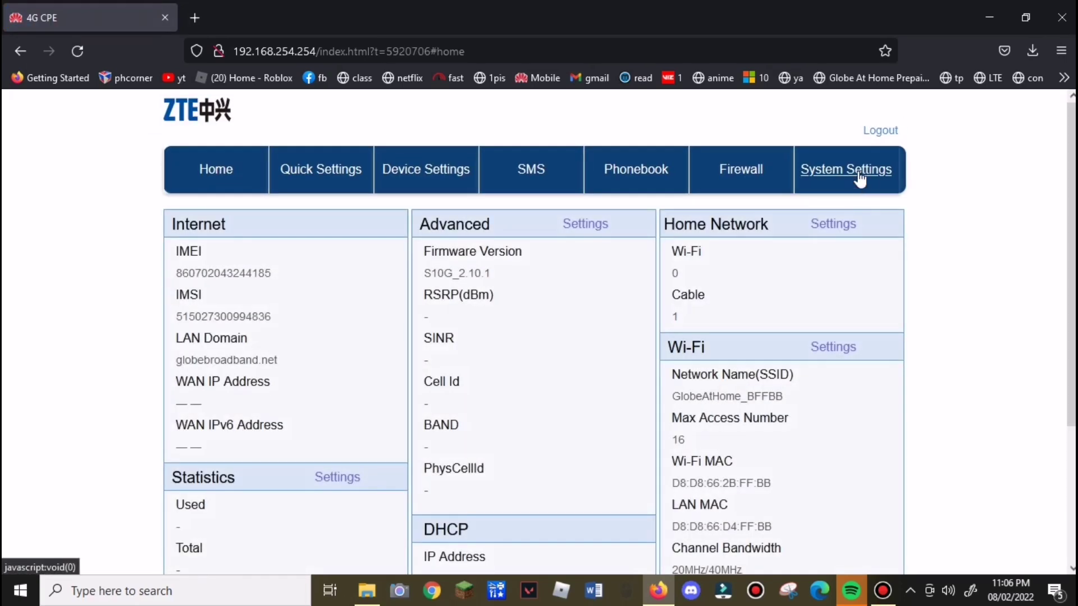
Reset the ZTE router to factory settings from its system settings, confirm, and acknowledge the logged-out alert
left_click(859, 177)
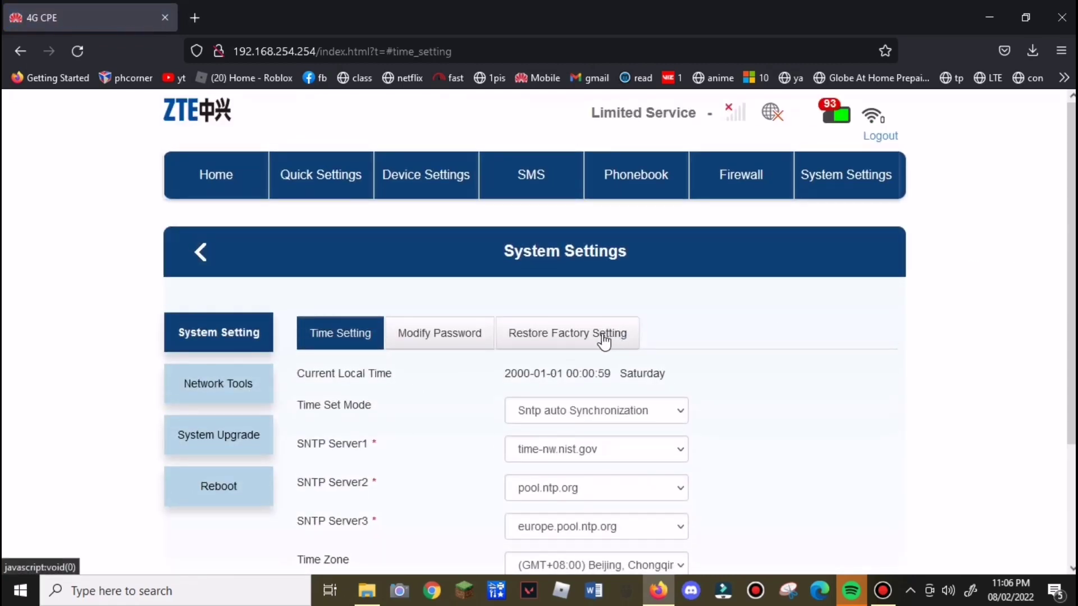
left_click(603, 336)
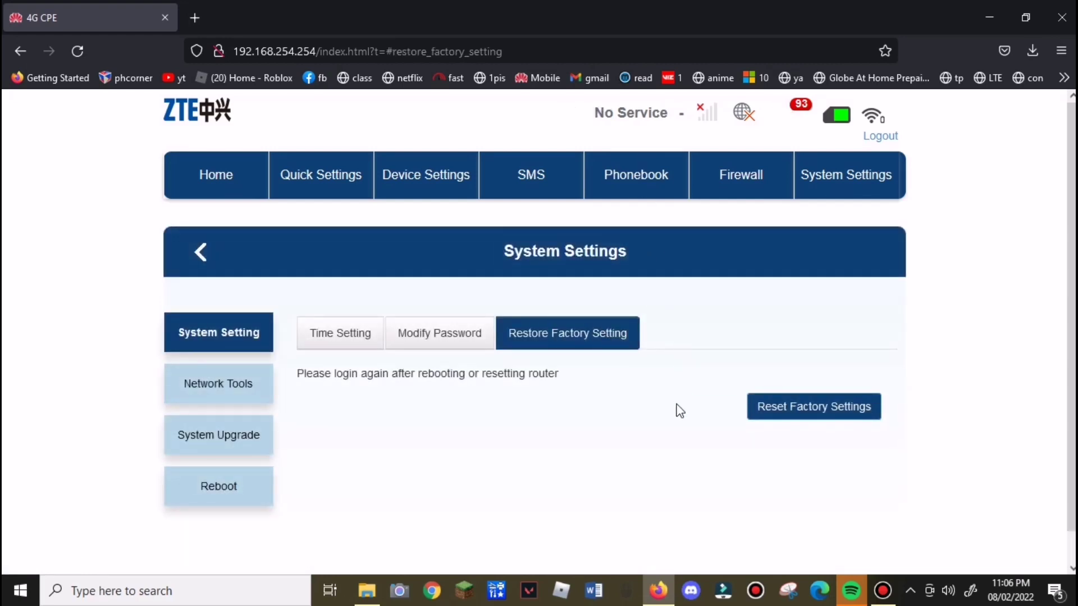
left_click(776, 415)
left_click(638, 348)
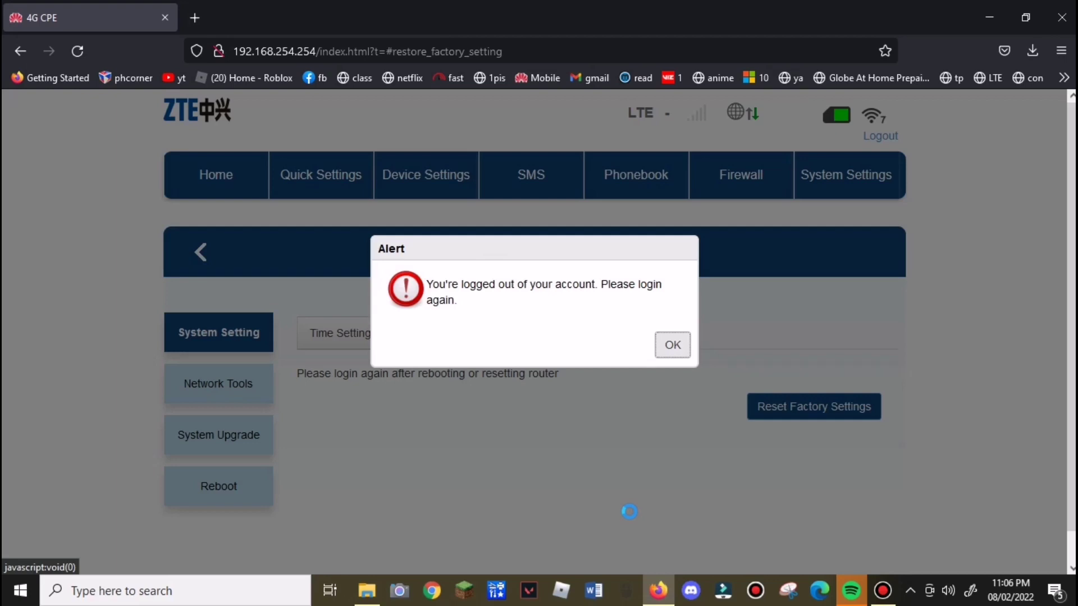
left_click(673, 346)
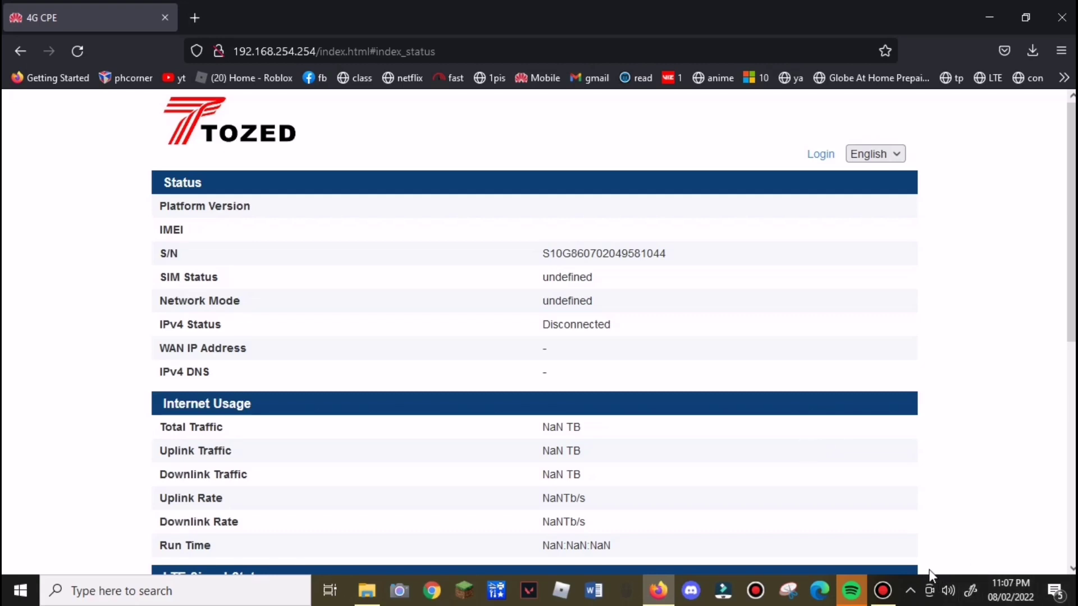
Check the computer's active network connections and the available Wi-Fi networks
left_click(910, 590)
left_click(934, 511)
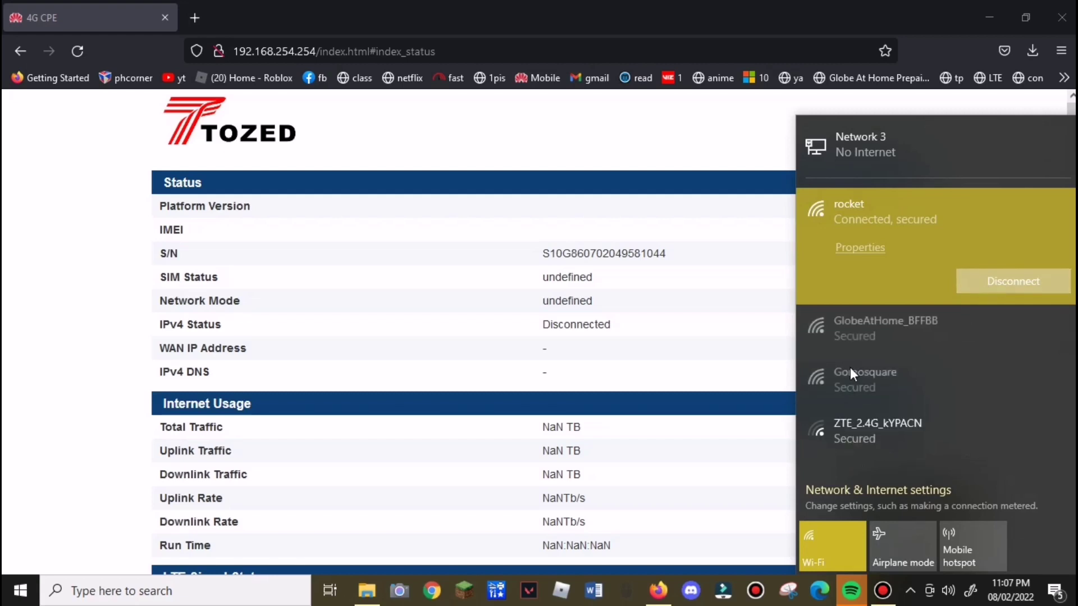
left_click(593, 56)
type(".")
key("Return")
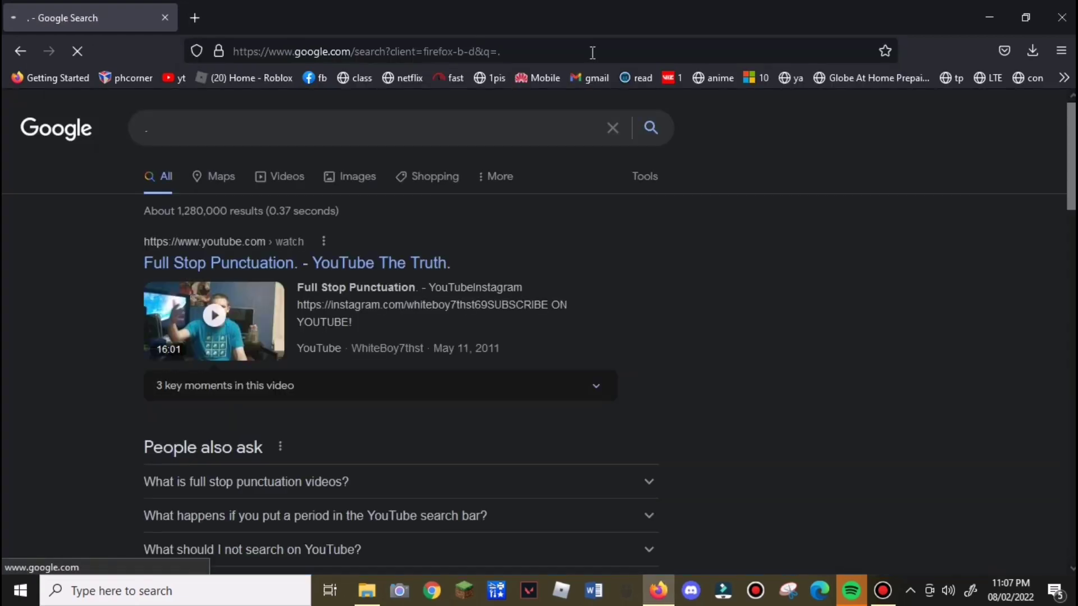
Reload the ZTE router's admin page at 192.168.254.254
left_click(592, 53)
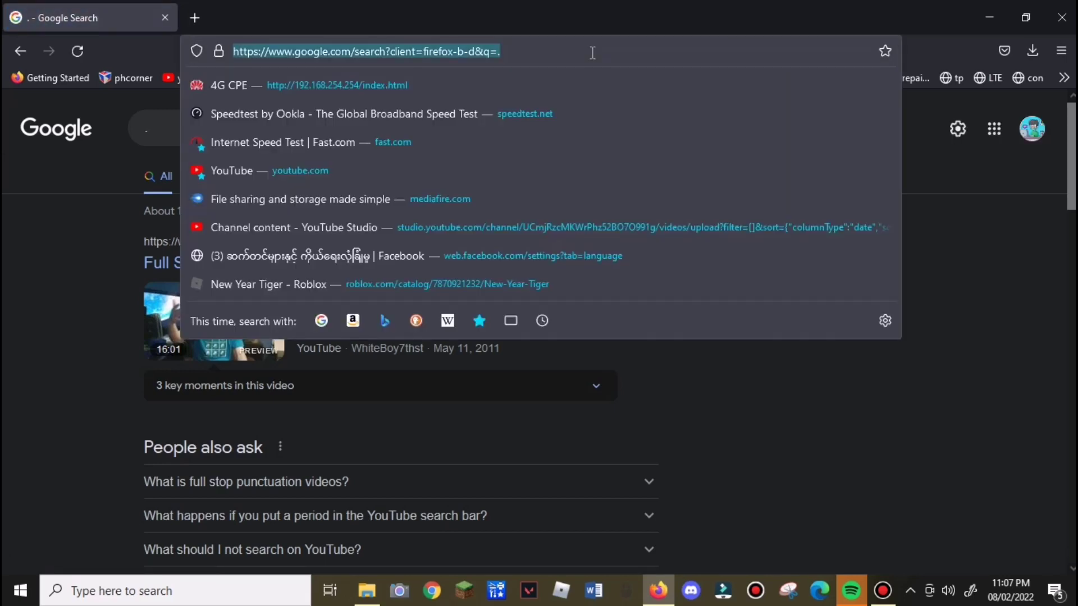
type("192.168.254.254/")
key("Return")
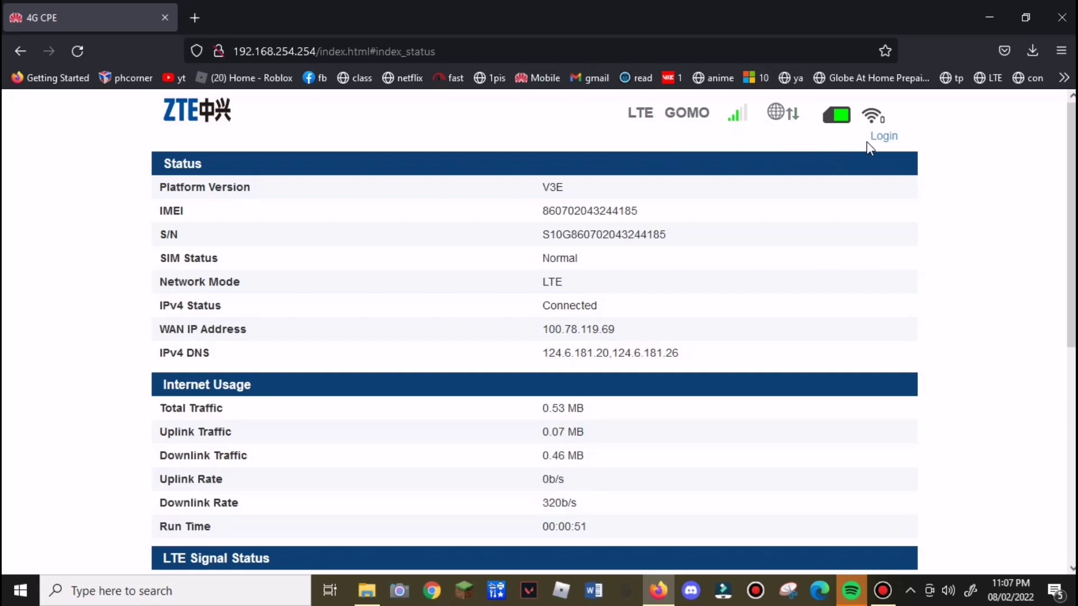
Log in to the reset ZTE router with the saved "user" login, filling in the username and password
left_click(882, 138)
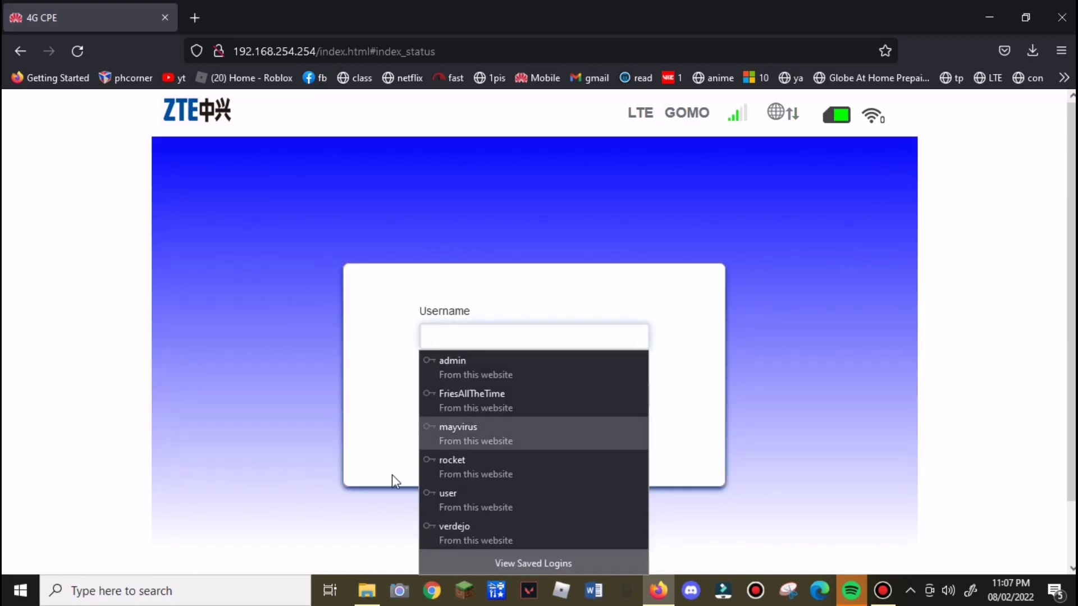
left_click(460, 499)
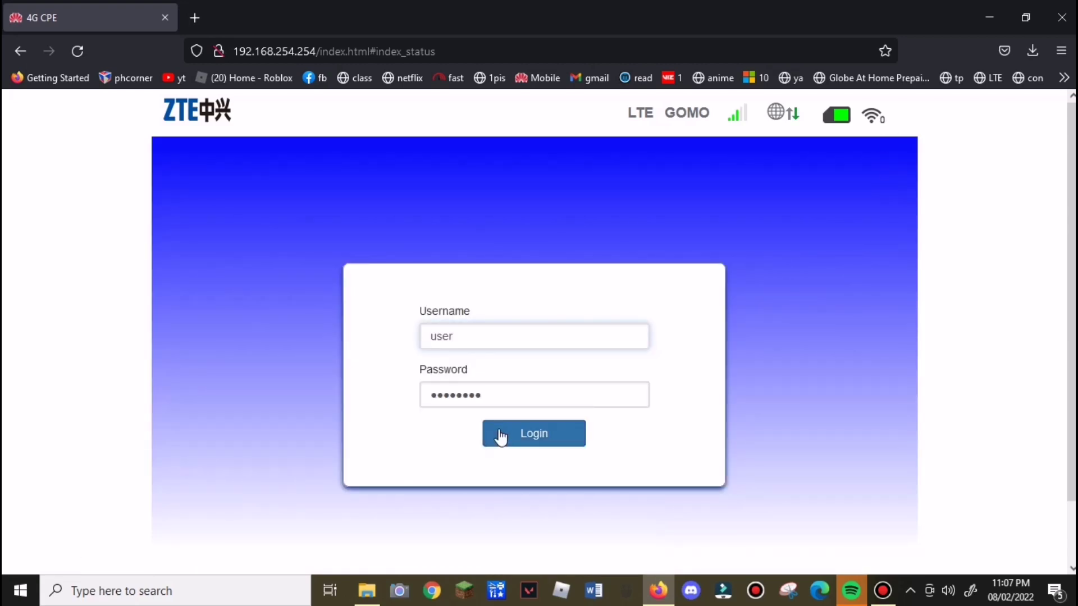
left_click(498, 437)
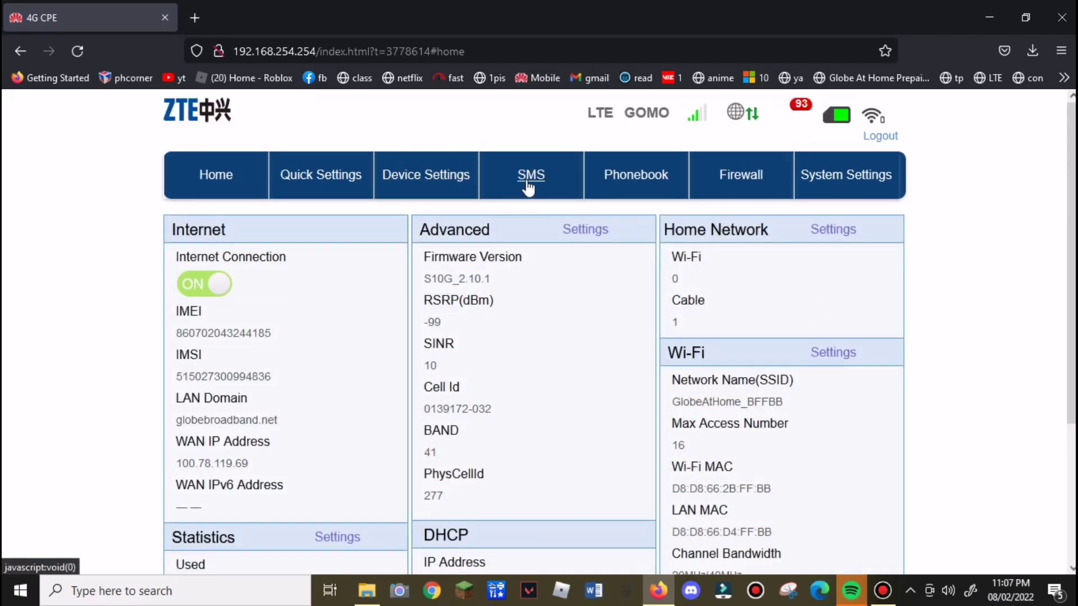
Try to open the TR069 page in the router's advanced device settings and acknowledge the logged-out alert
left_click(431, 185)
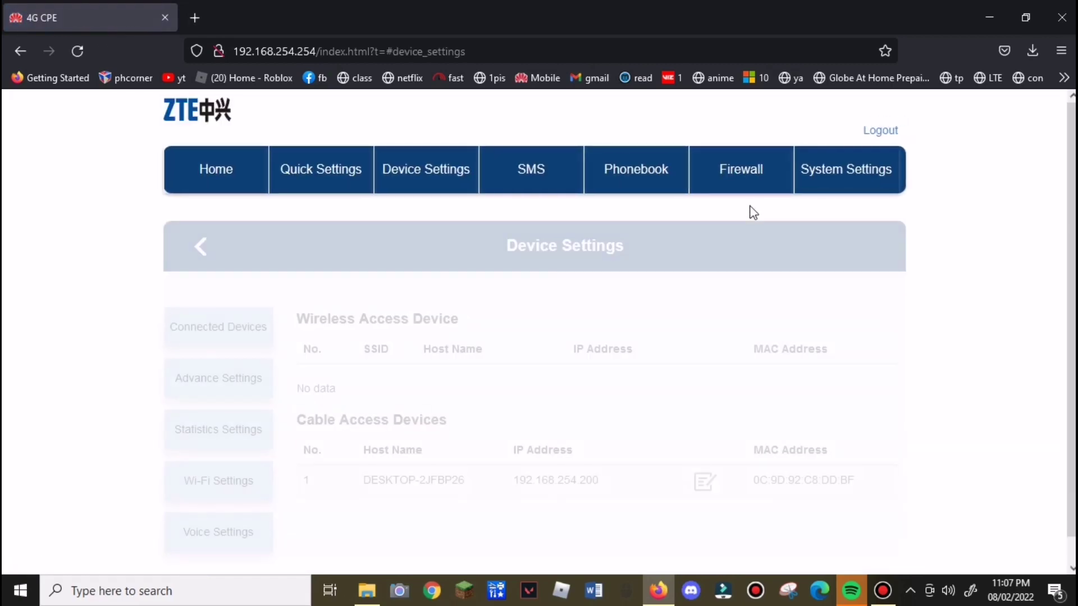
scroll(1066, 269, "down", 1)
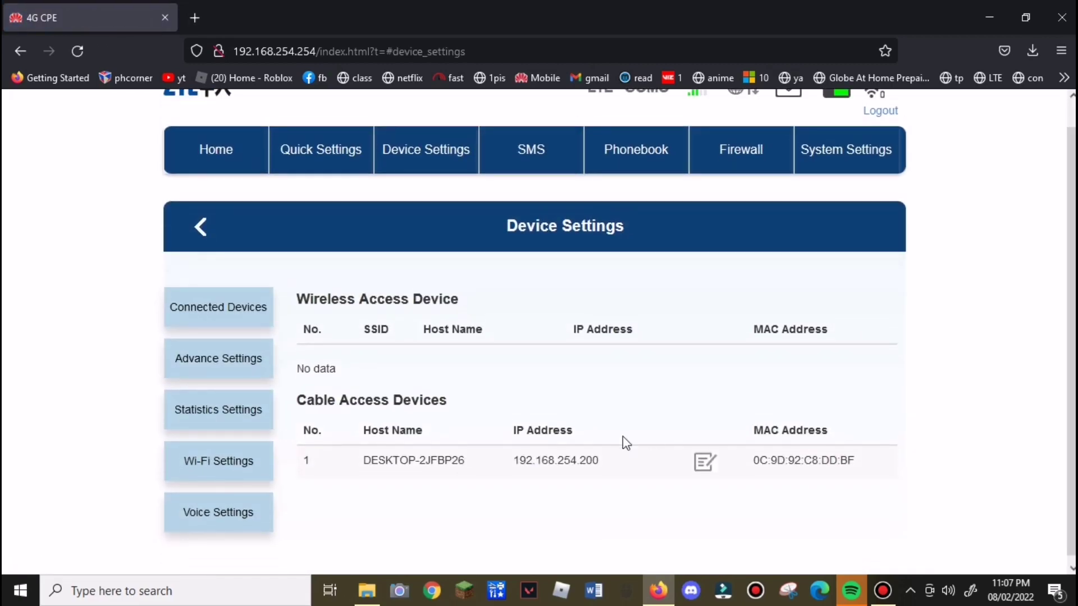
left_click(207, 371)
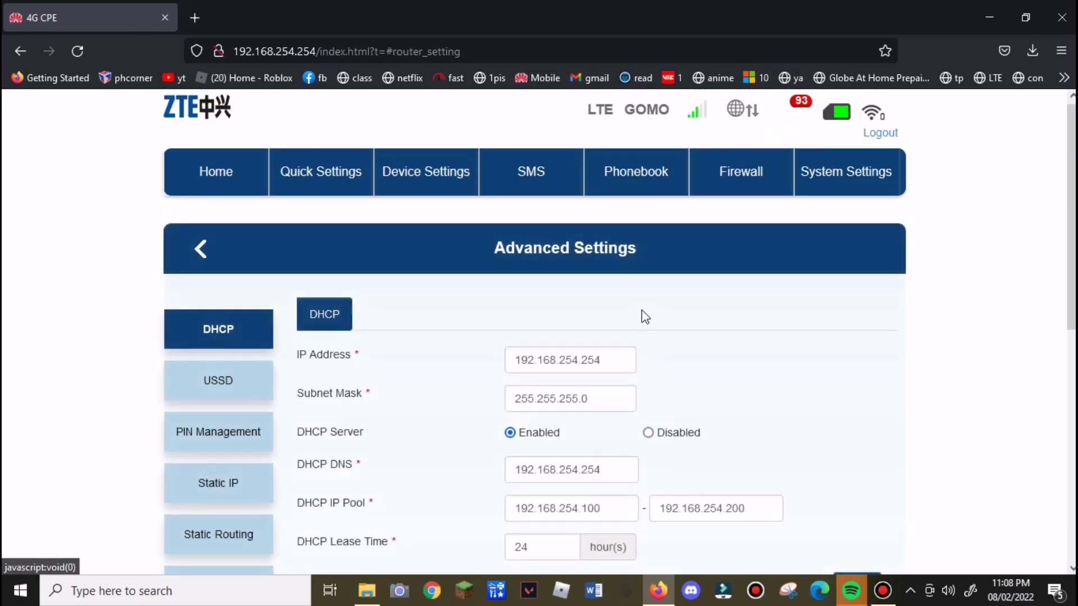
scroll(1071, 214, "down", 5)
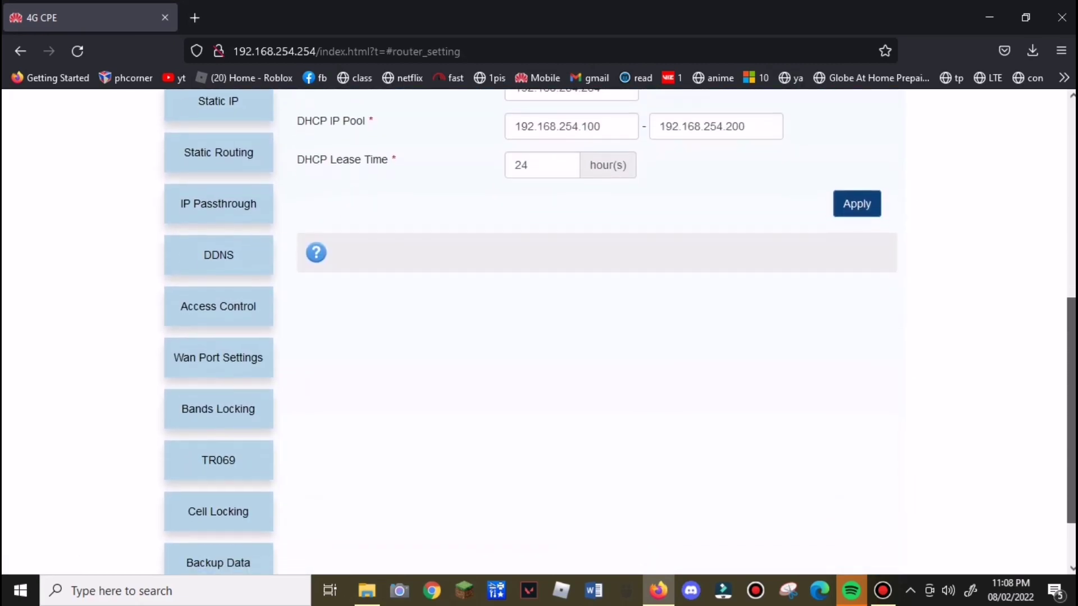
scroll(1071, 270, "down", 1)
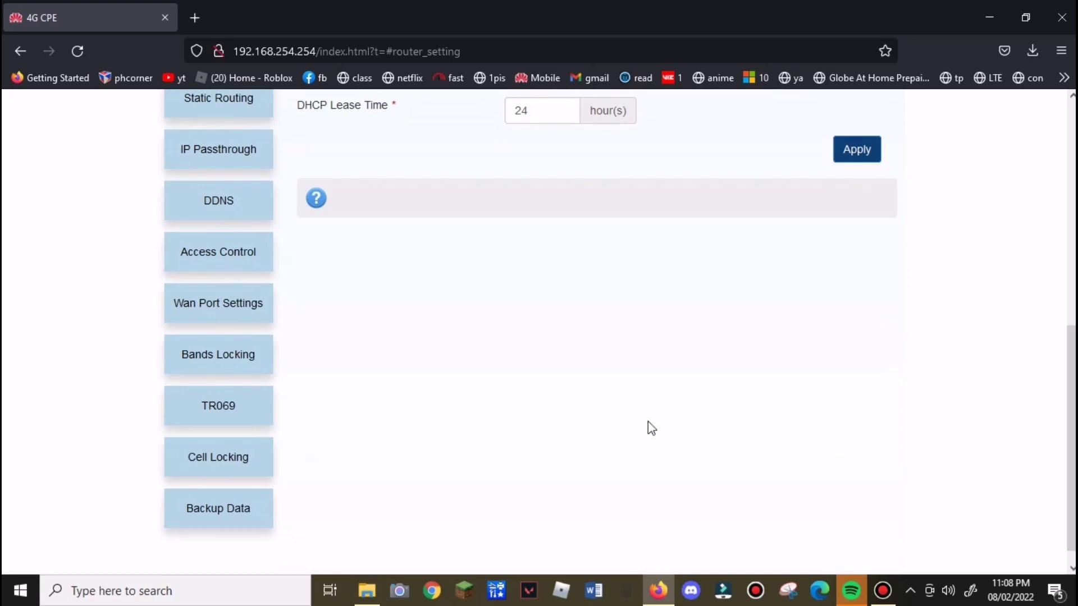
left_click(210, 416)
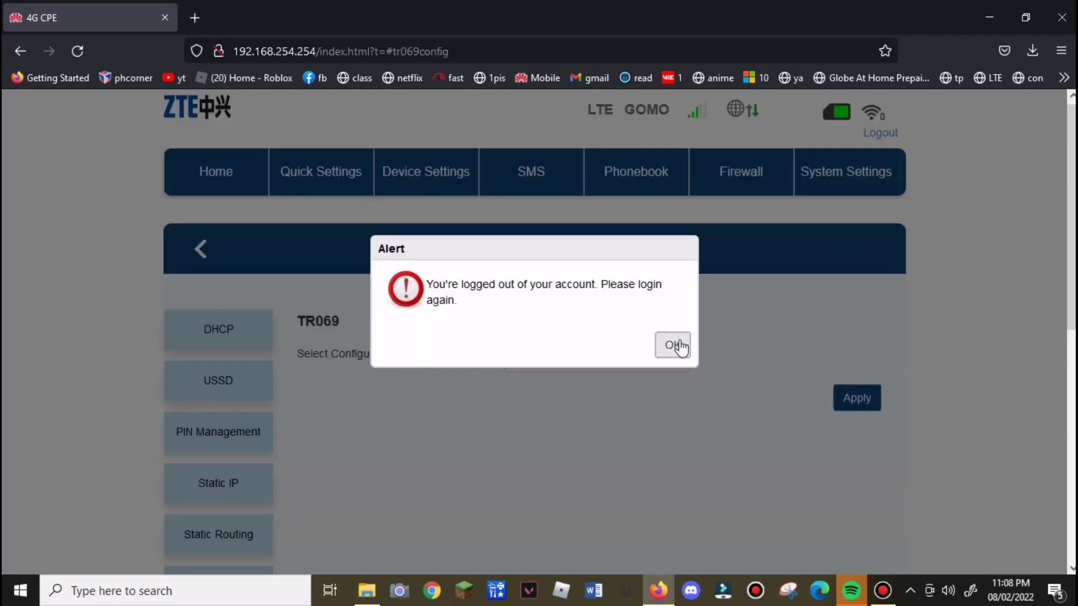
left_click(674, 345)
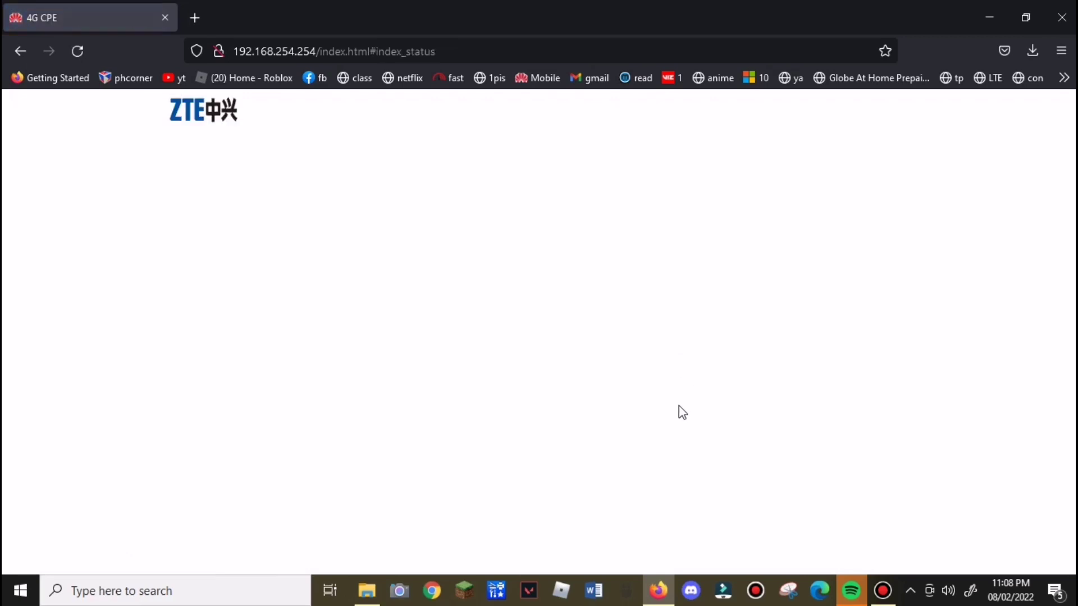
Log back in to the ZTE router page with the saved "user" login's username and password
left_click(882, 134)
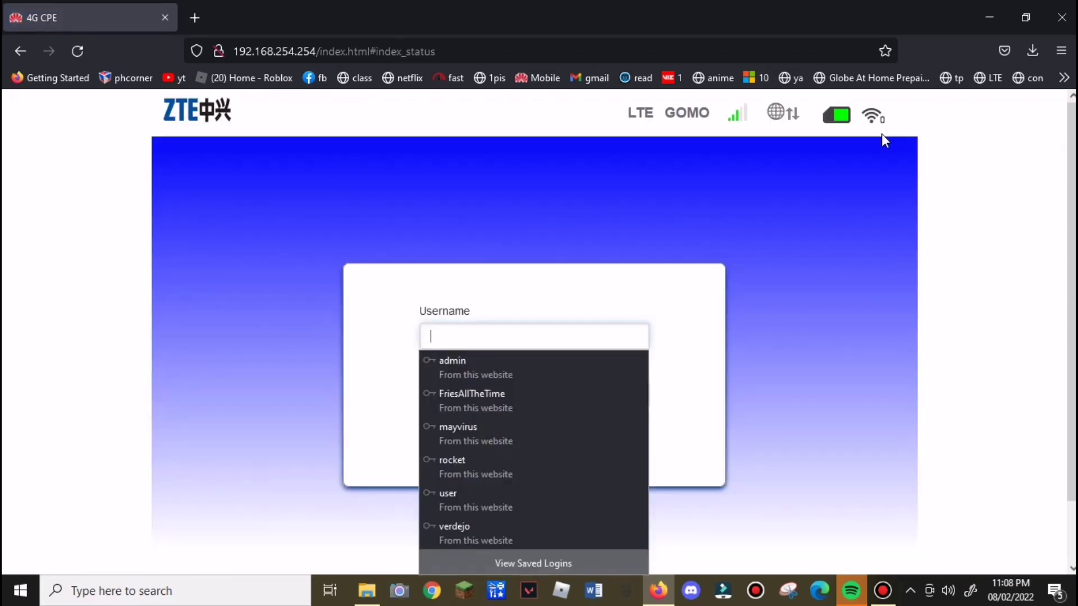
left_click(486, 497)
left_click(509, 440)
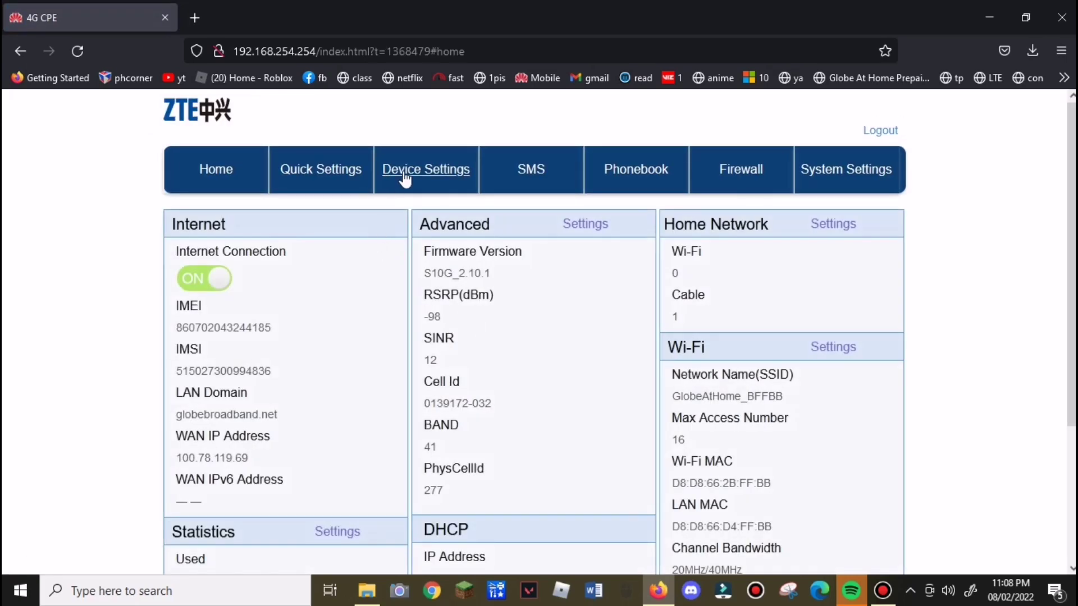
Open the TR069 page in the ZTE router's advanced device settings
left_click(406, 178)
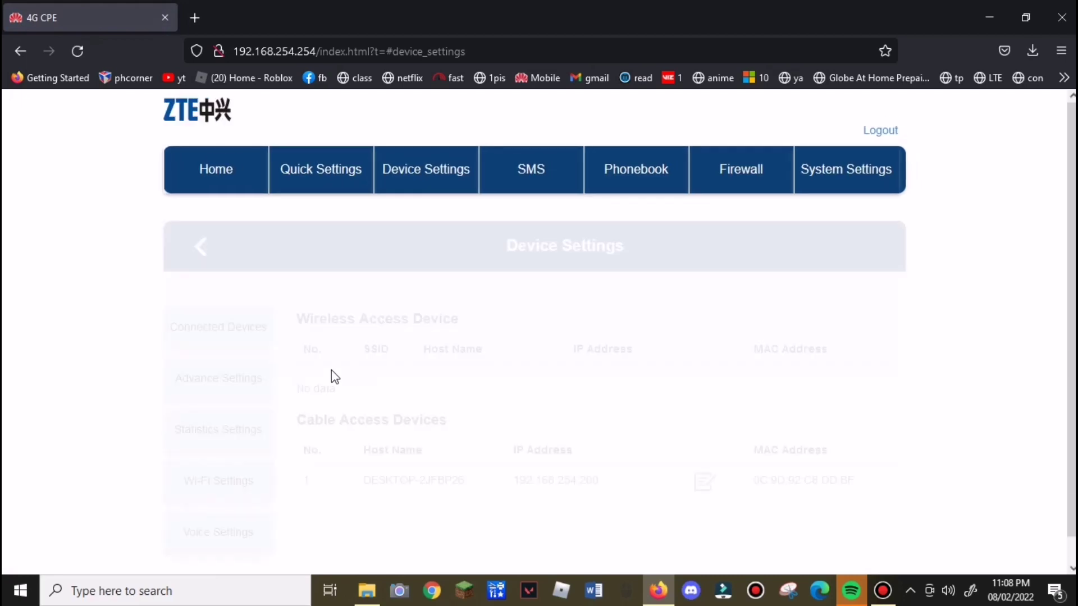
left_click(209, 388)
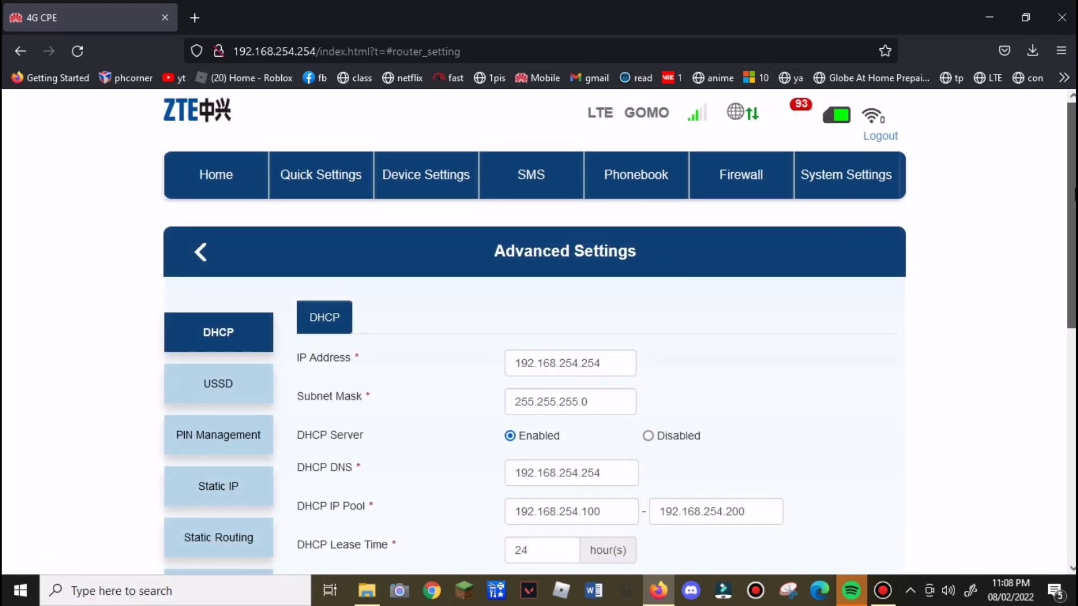
left_click(1067, 455)
left_click(215, 388)
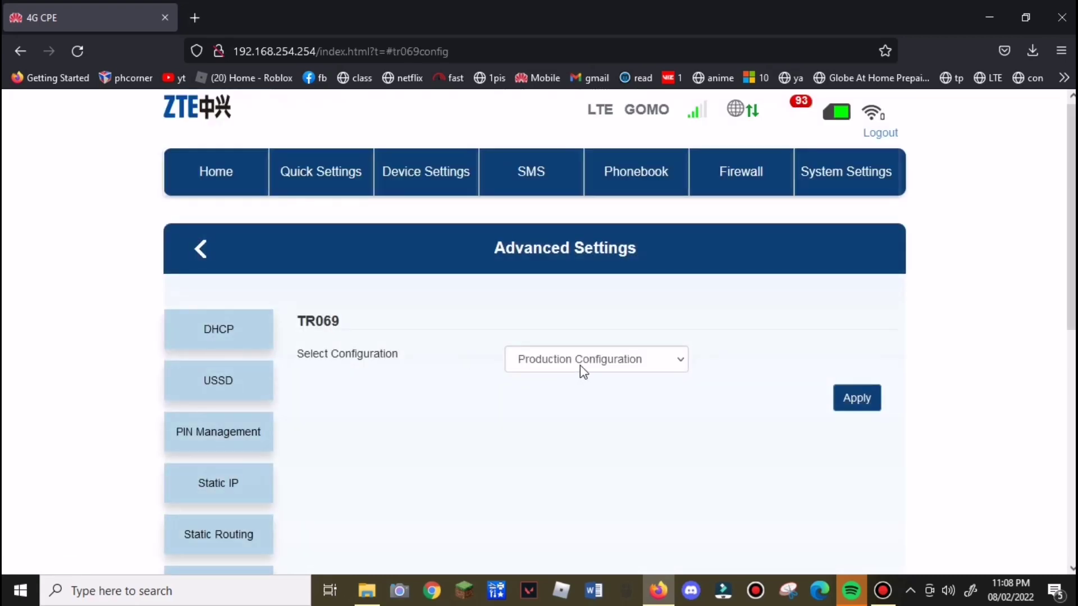
Set the ZTE router's TR069 configuration to Staging Configuration and apply the change
left_click(583, 370)
left_click(581, 406)
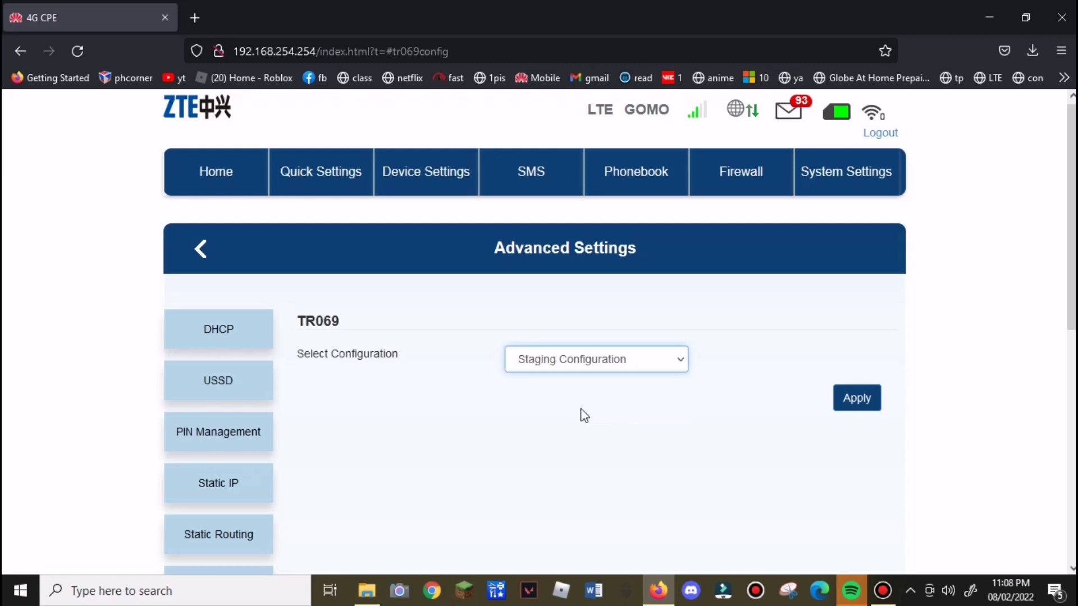
left_click(856, 400)
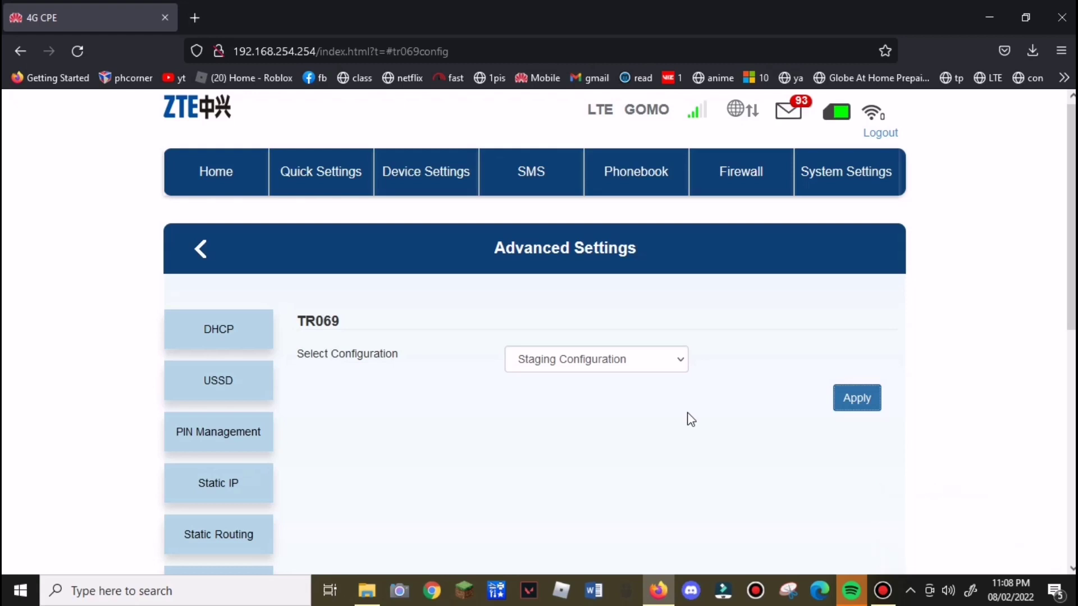
Replace the router page's browser tab with a new one and load the admin page at 192.168.254.254
left_click(195, 18)
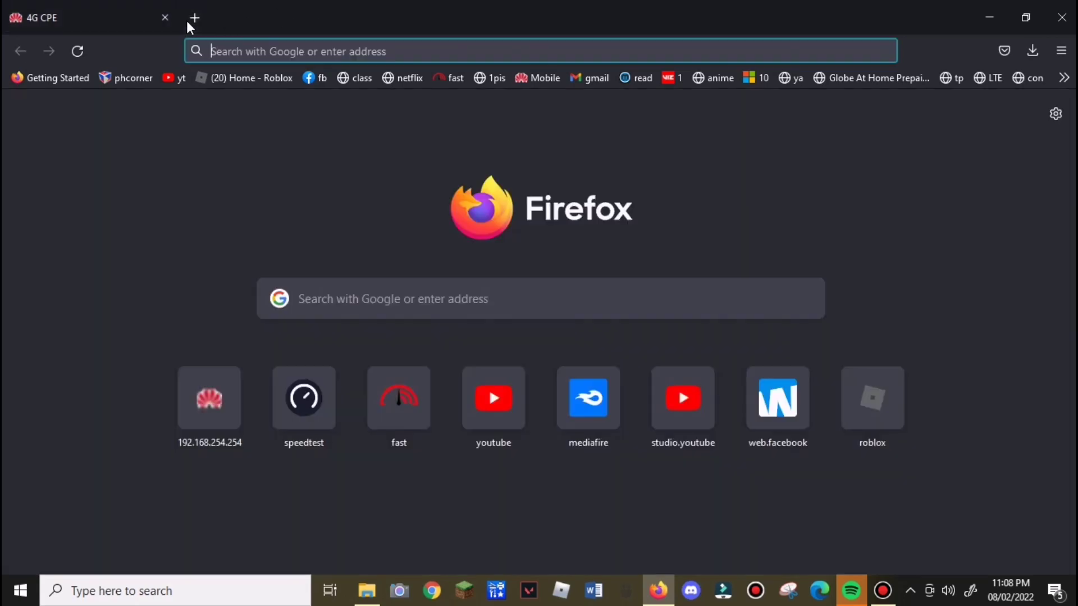
left_click(165, 18)
type("192.168.254.254/")
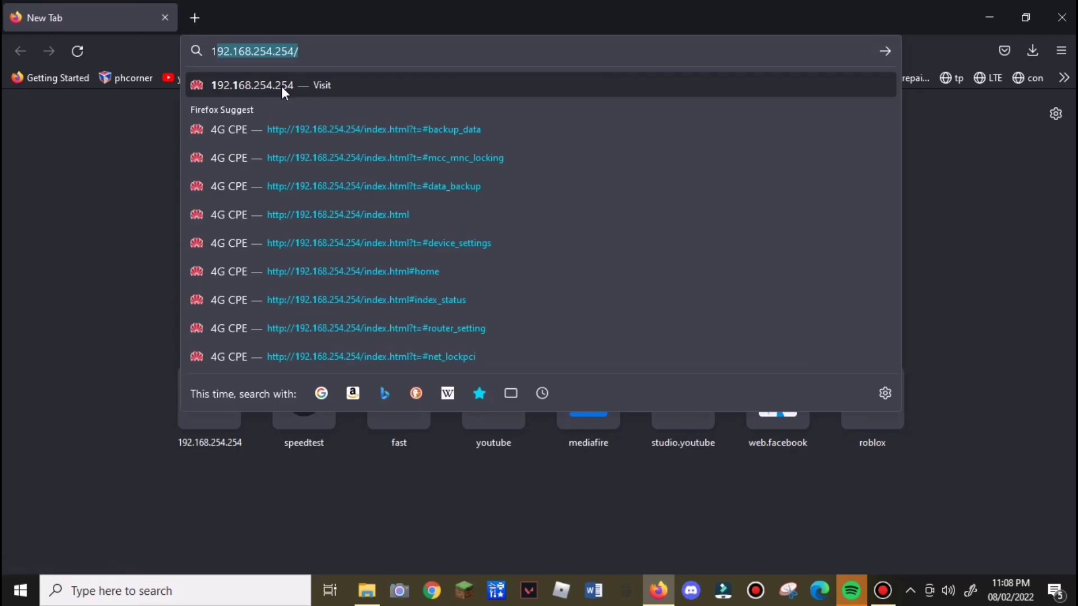
key("Return")
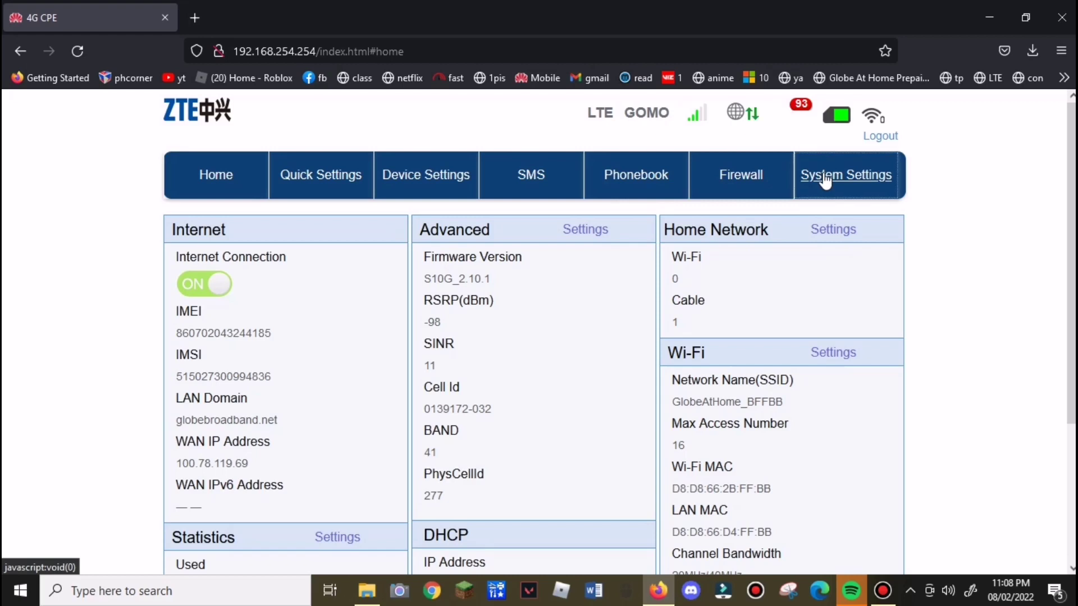
Reopen the TR069 page in the router's advanced device settings to check which configuration is selected
left_click(440, 181)
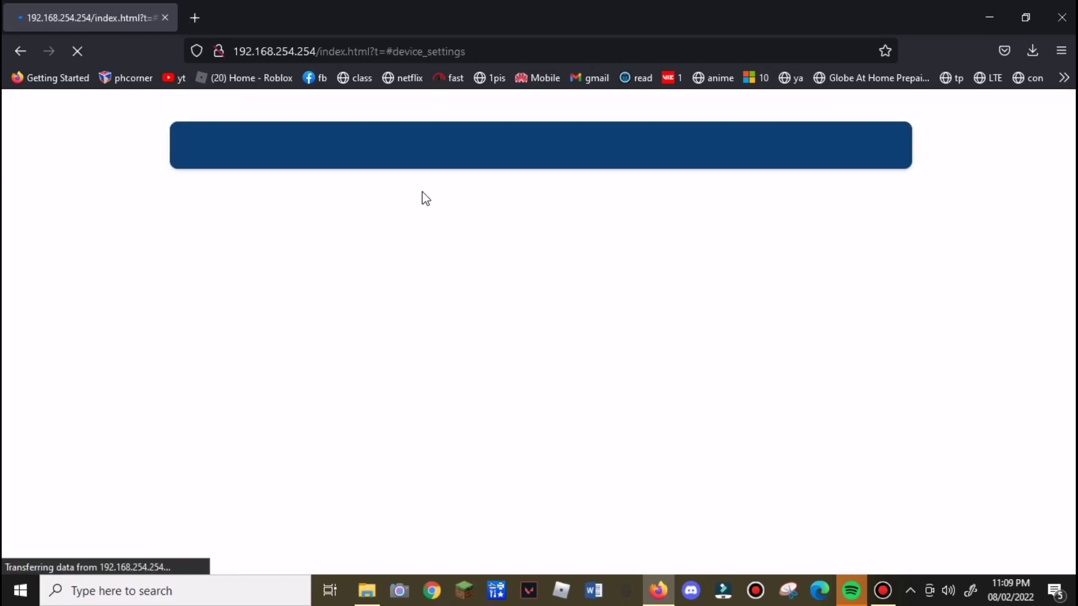
left_click(215, 373)
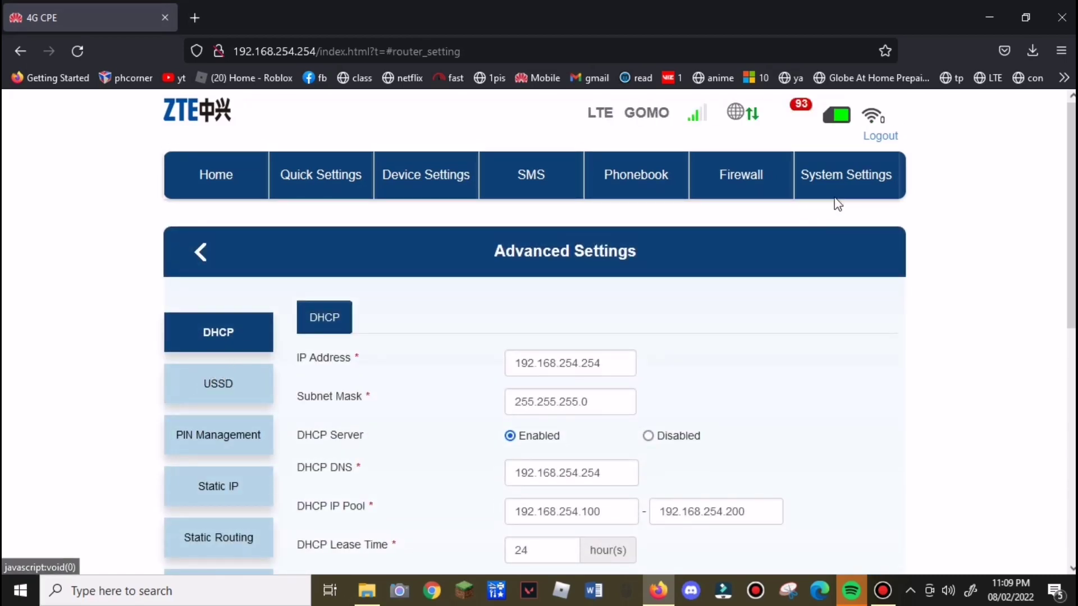
scroll(1051, 153, "down", 2)
scroll(532, 388, "down", 6)
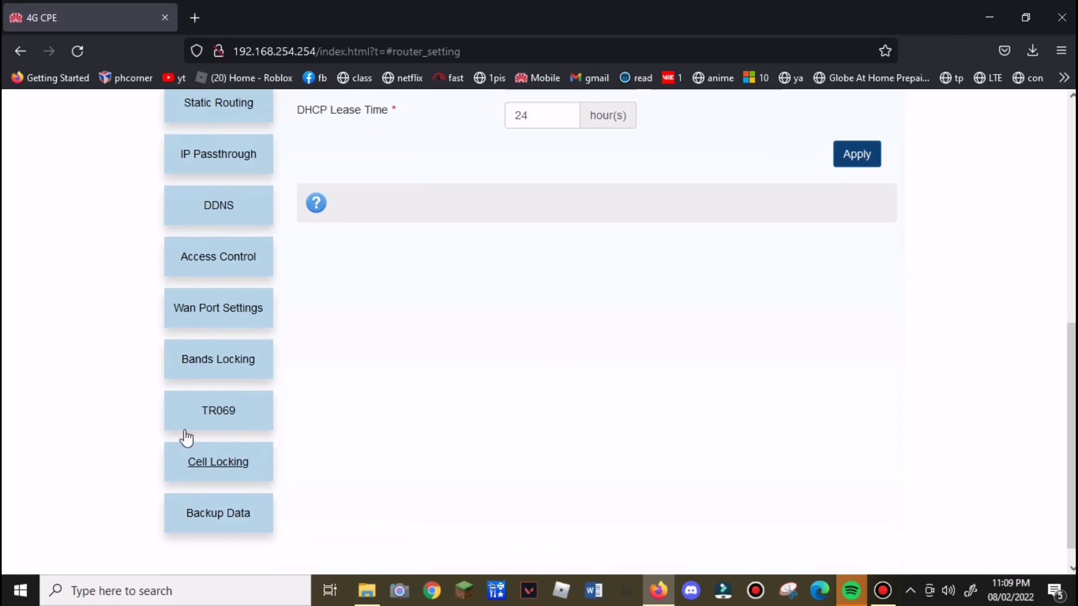
left_click(215, 418)
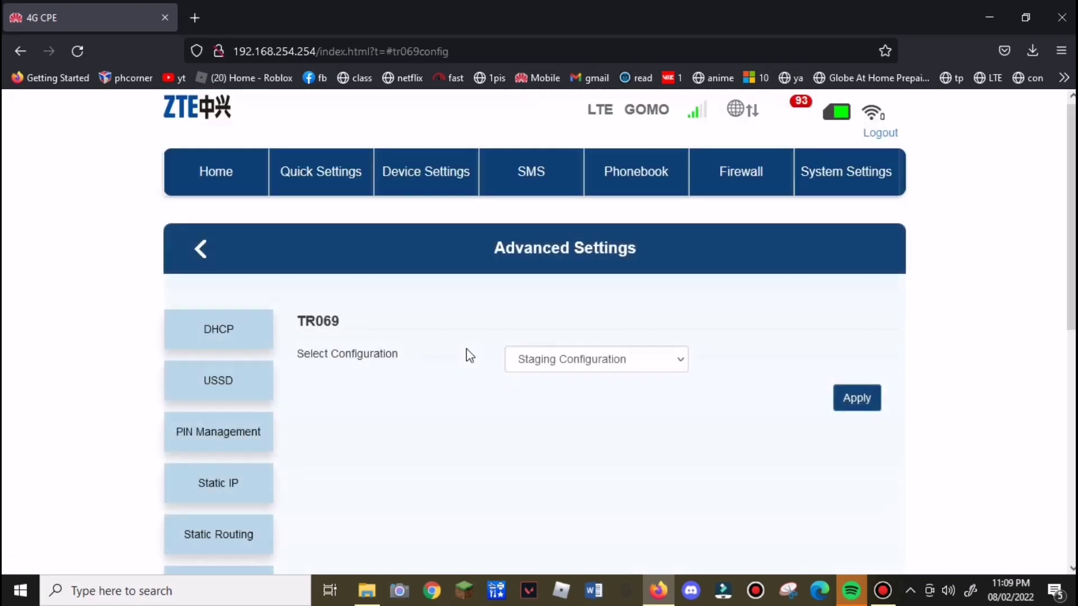
scroll(617, 331, "down", 3)
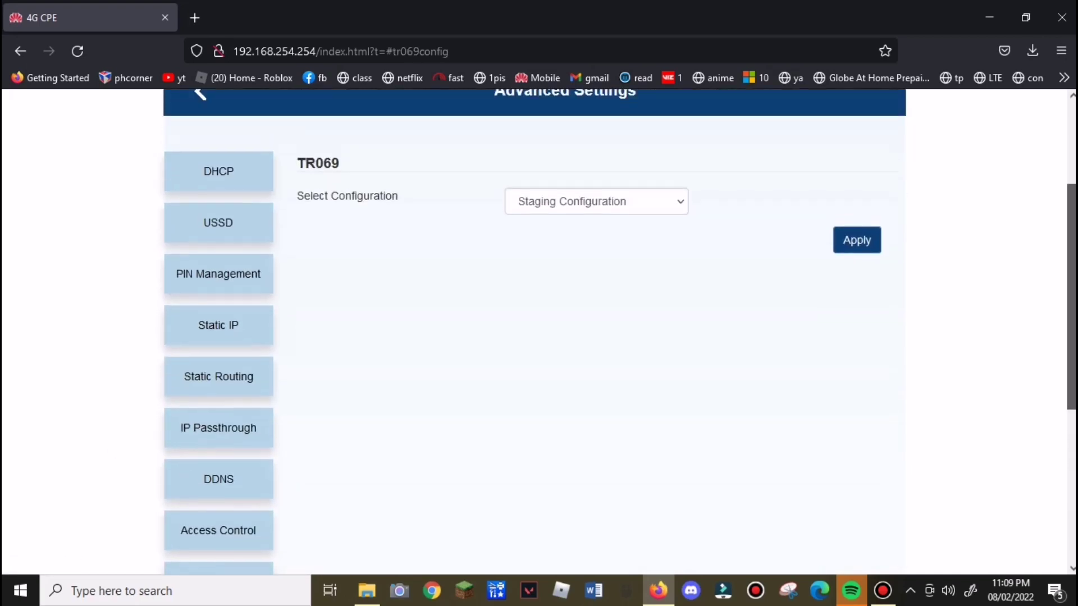
scroll(618, 331, "up", 1)
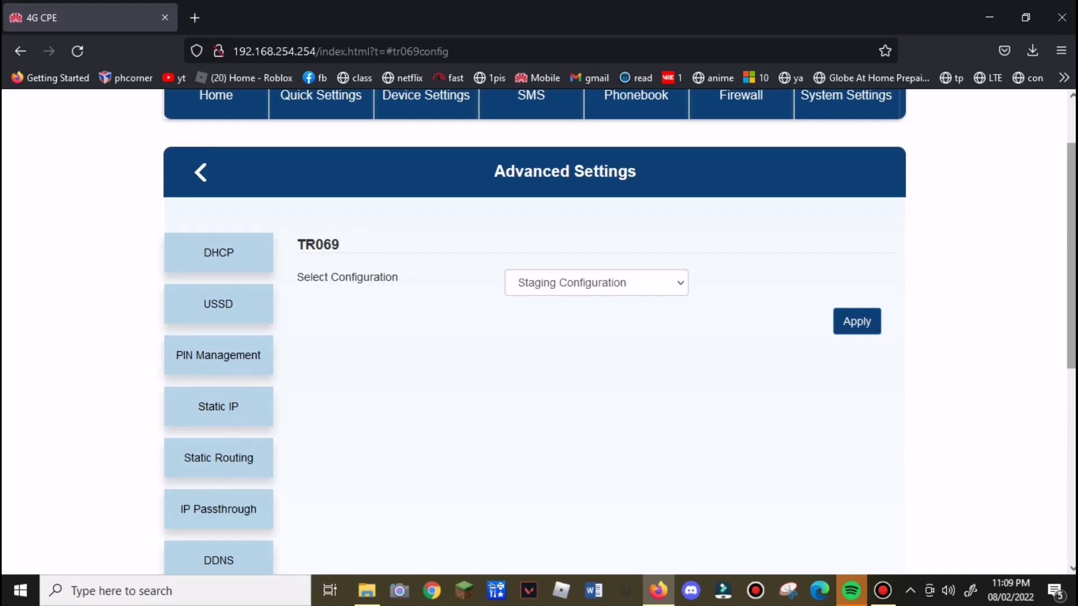